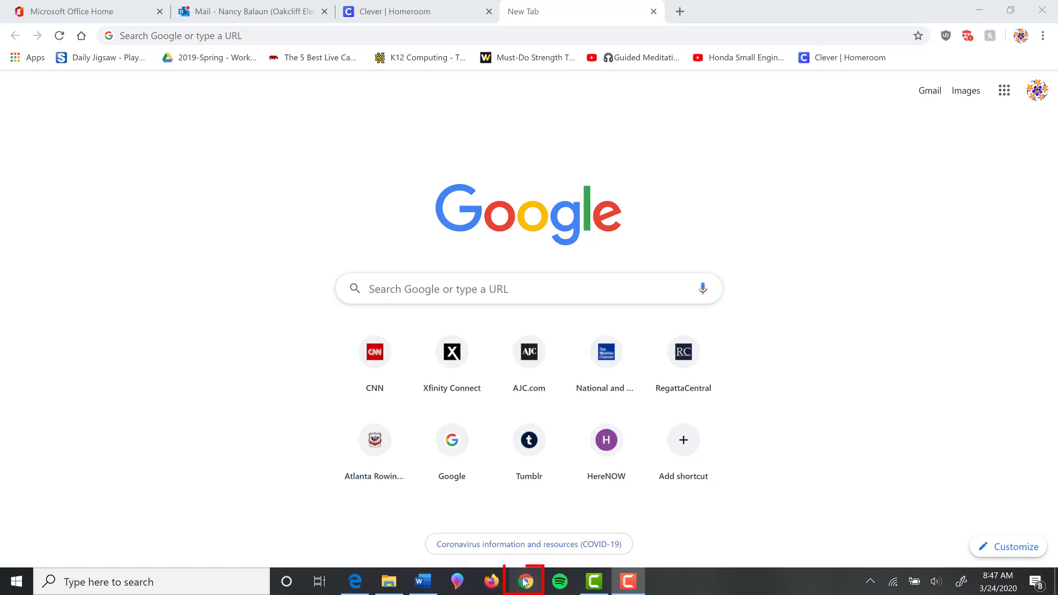
From the Google account menu, start adding another account with Use another account.
mouse_move(526, 589)
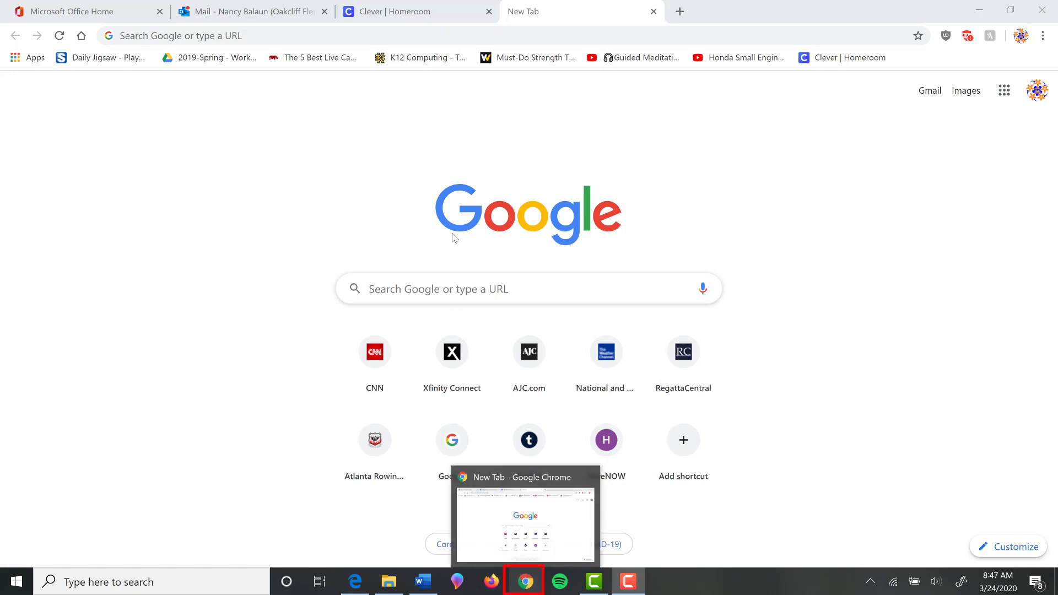
left_click(262, 38)
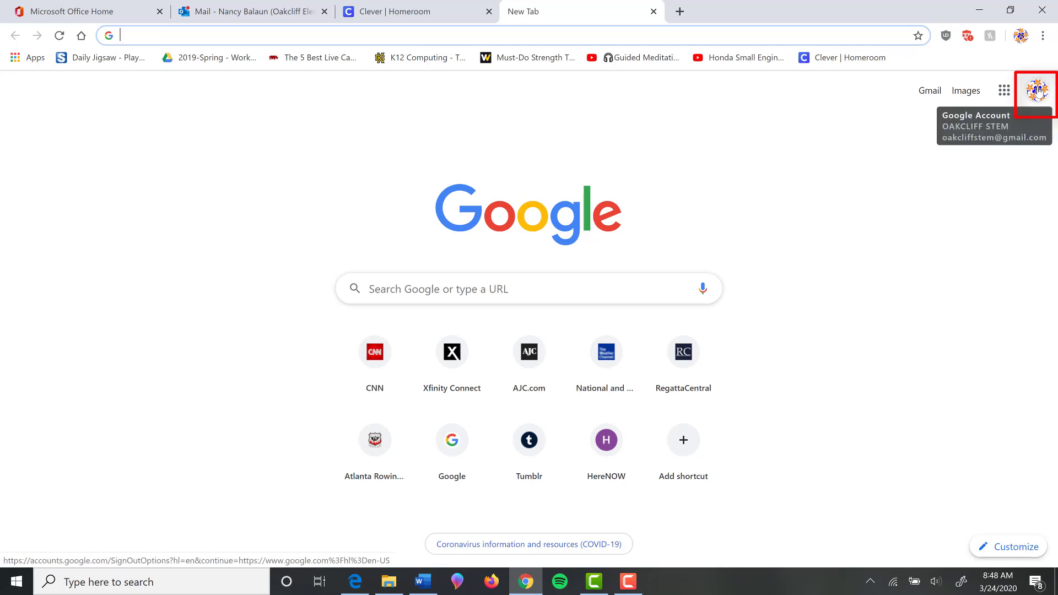
left_click(1037, 94)
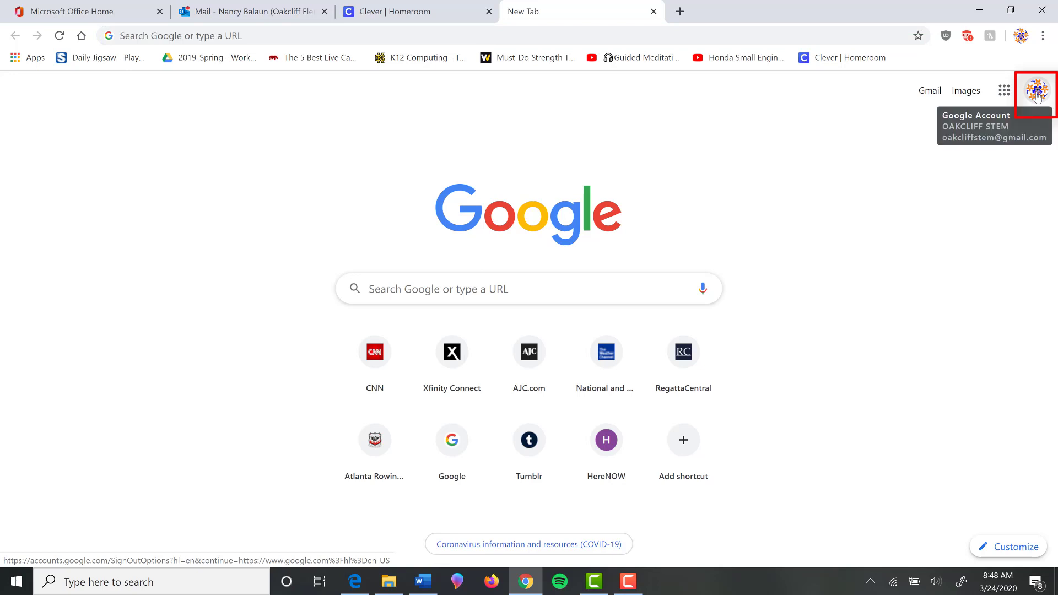
left_click(1034, 94)
left_click(1039, 99)
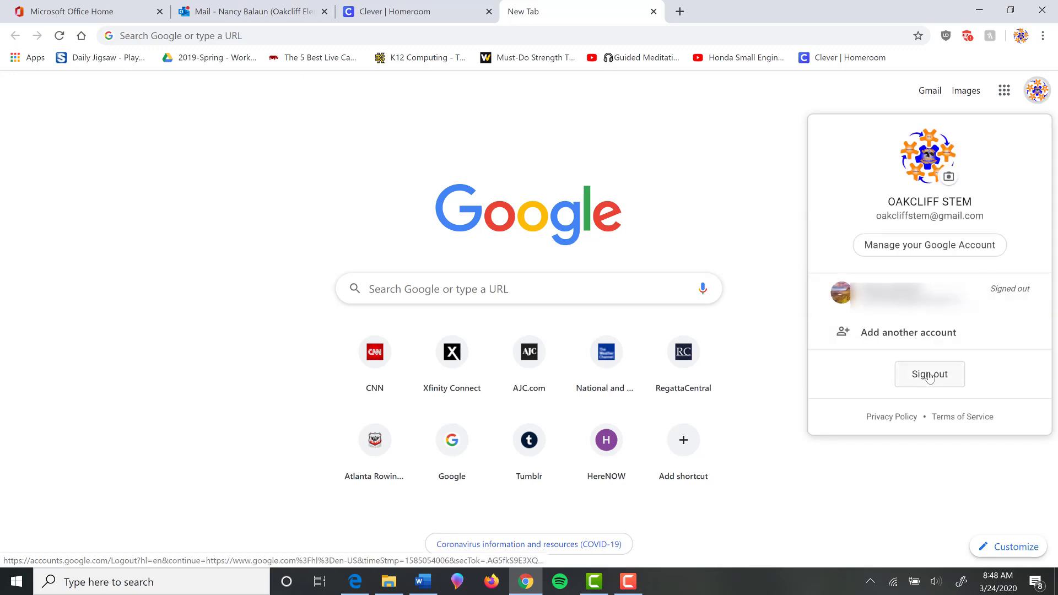
left_click(892, 334)
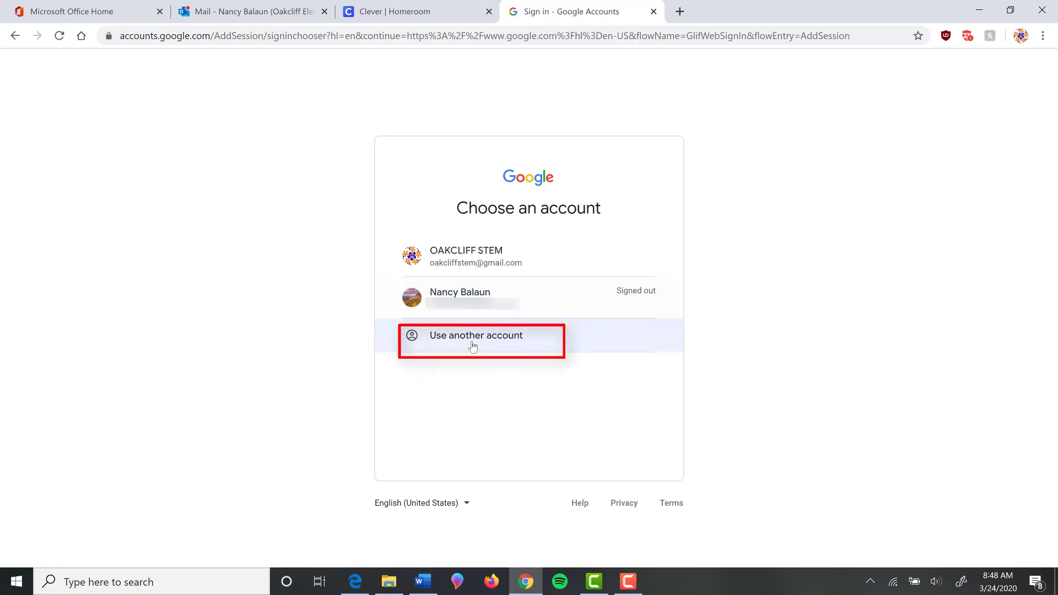
left_click(473, 346)
Replace the pre-filled email with the school district email address and continue.
left_click(524, 303)
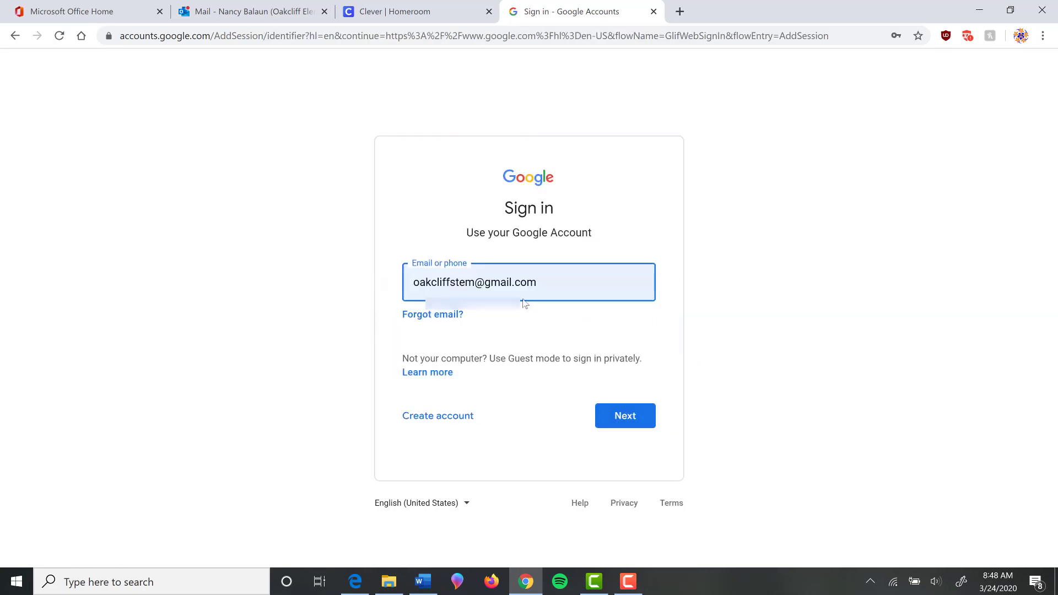
left_click_drag(475, 283, 323, 289)
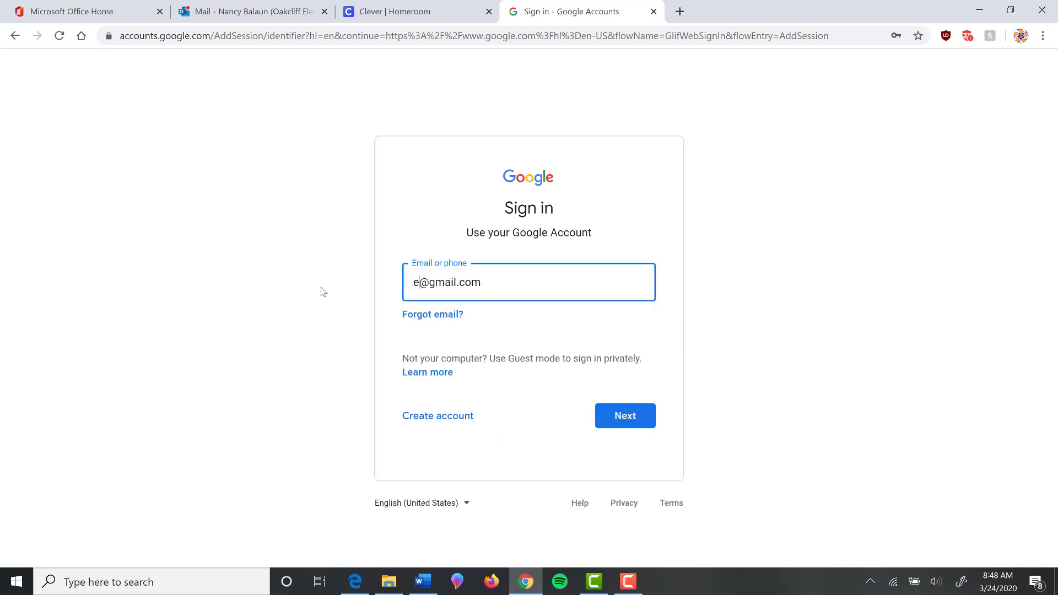
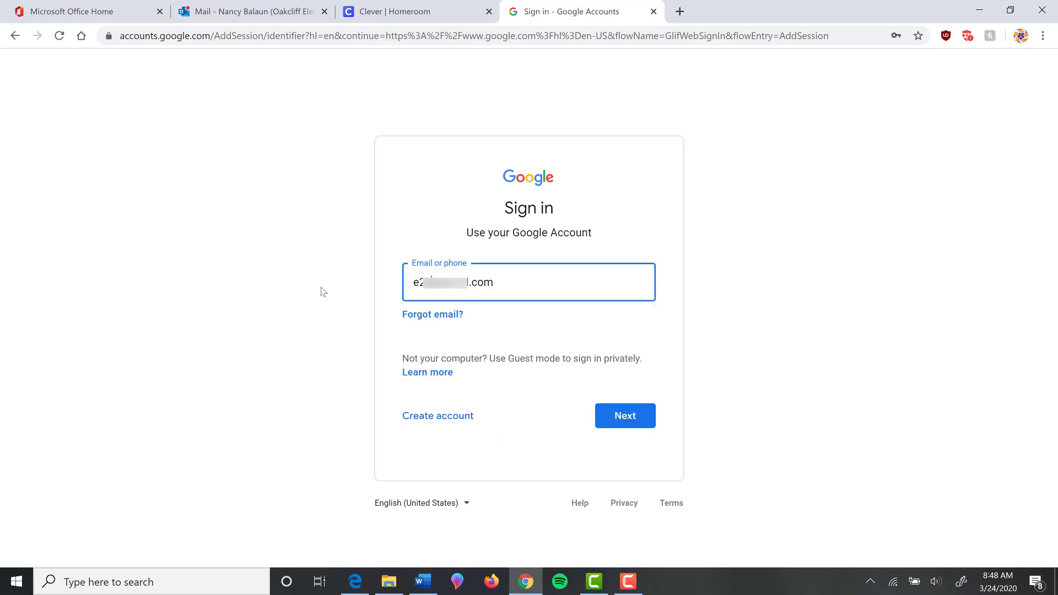
left_click_drag(479, 284, 575, 293)
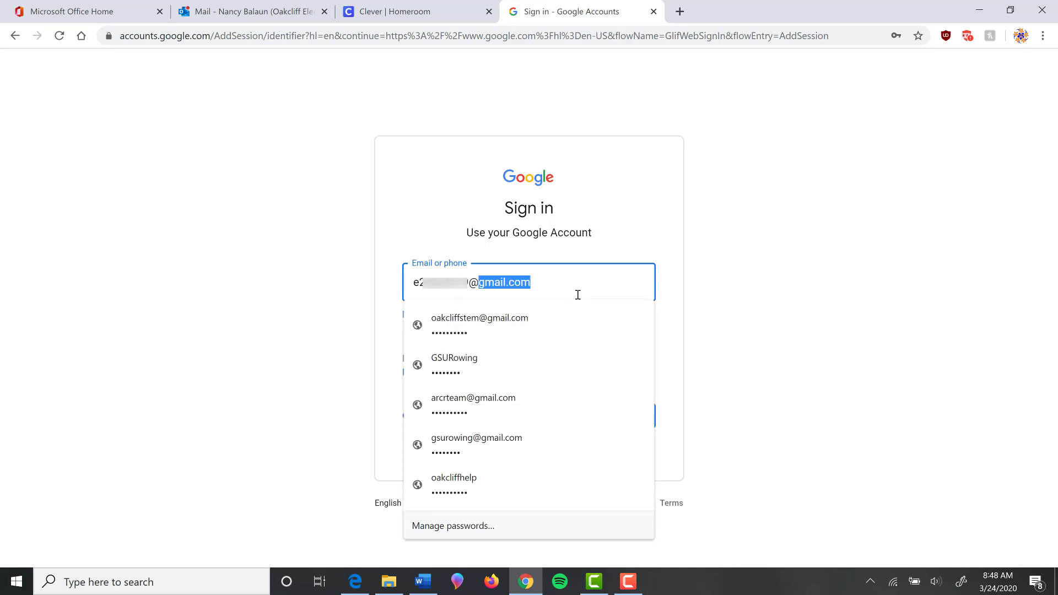
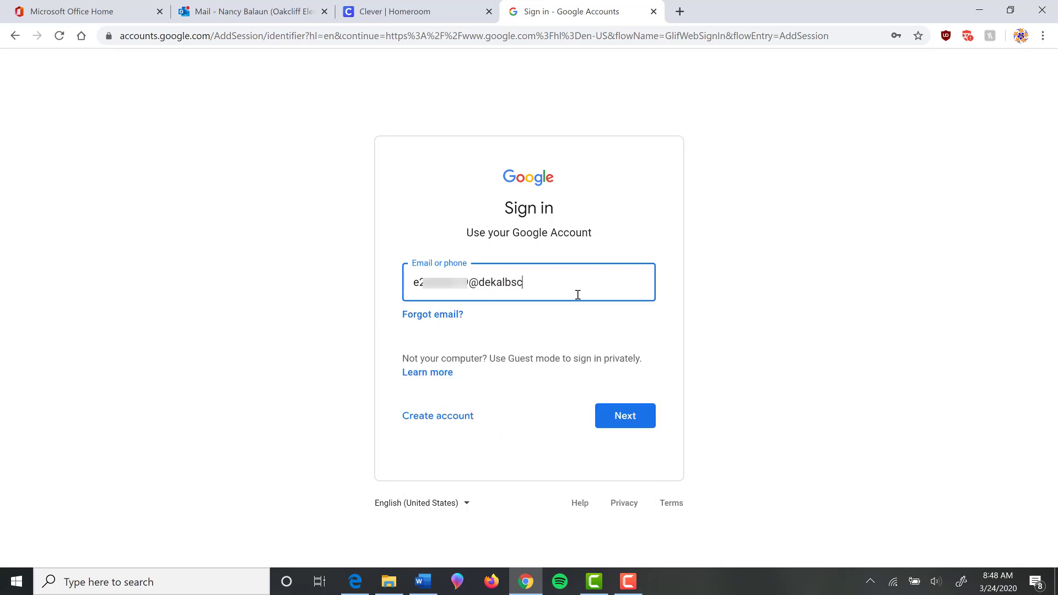
left_click(642, 419)
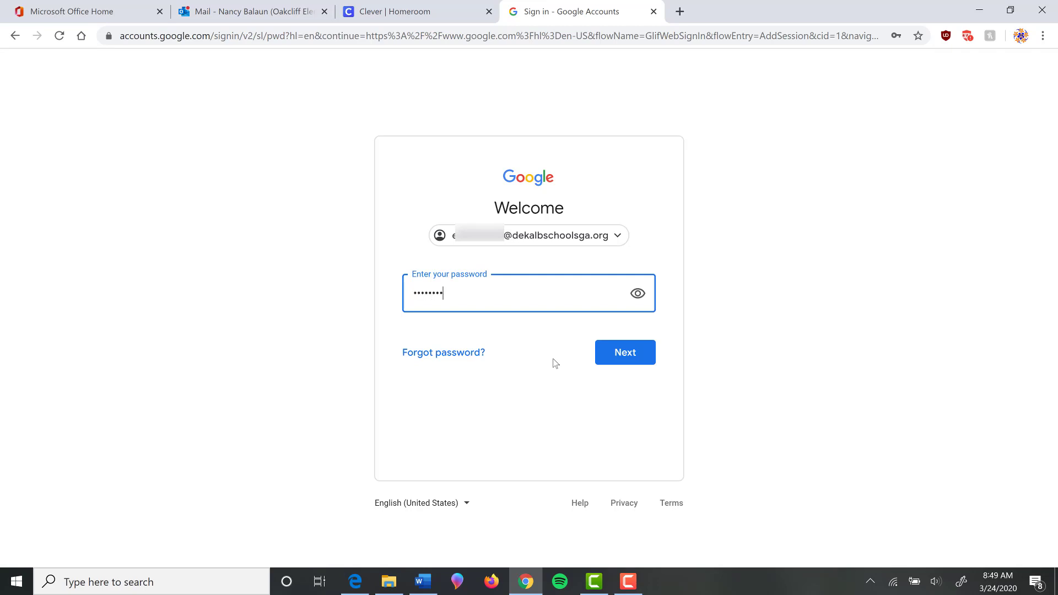
Submit the account password to finish signing in, declining to save the password.
left_click(621, 355)
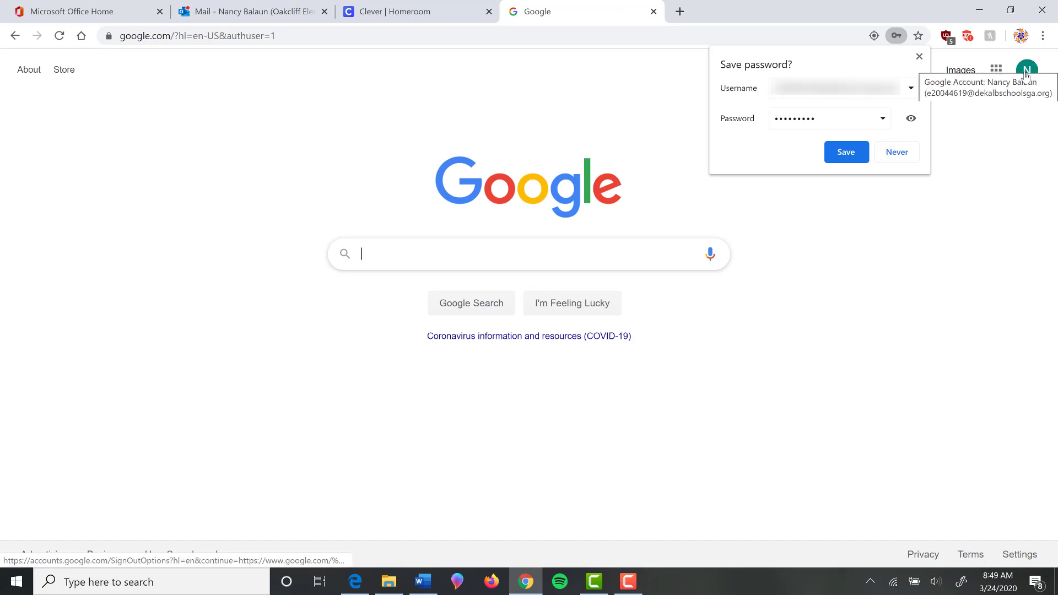
left_click(902, 154)
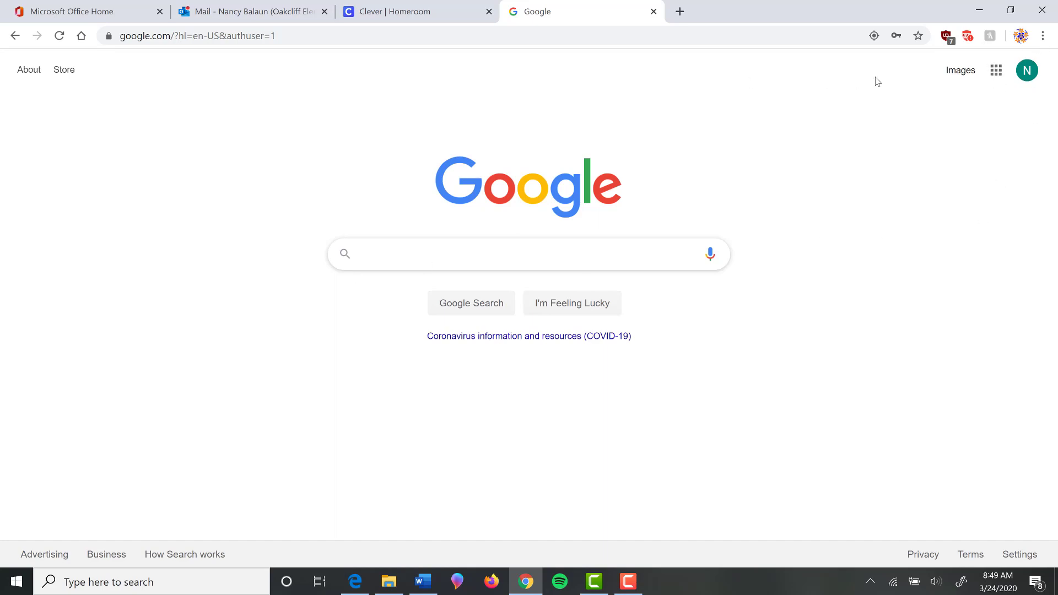
left_click(304, 35)
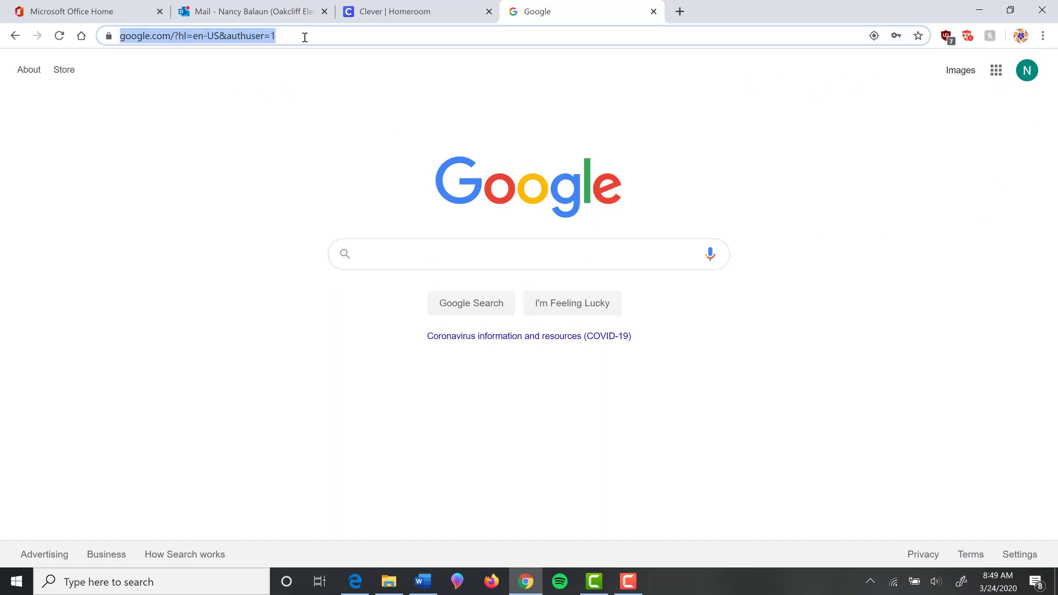
Go to classroom.google.com, continue with the school account and choose the teacher role.
type("classroom")
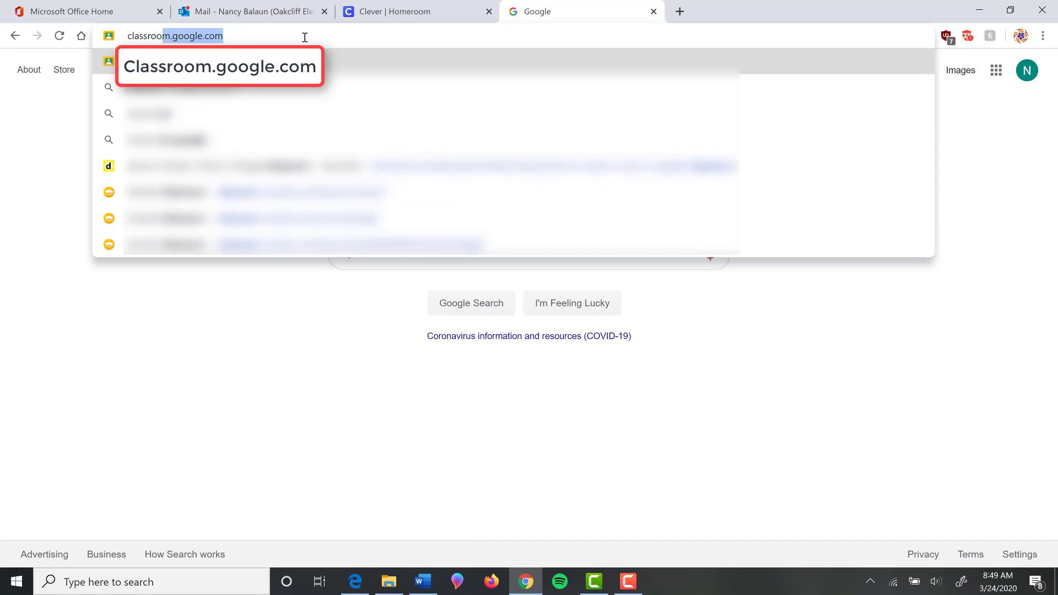
type(".g")
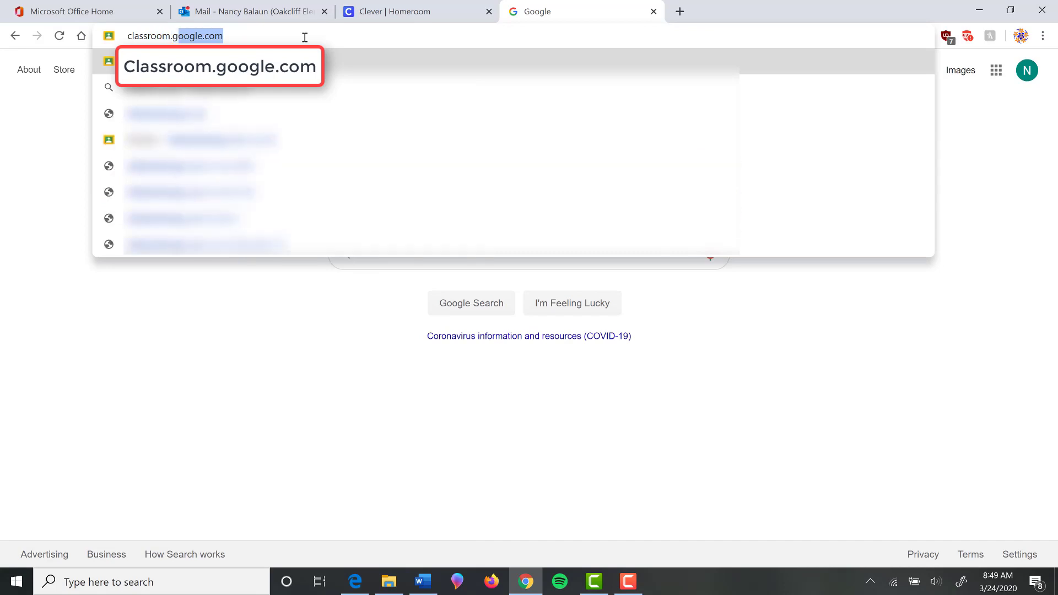
type("oogle.com")
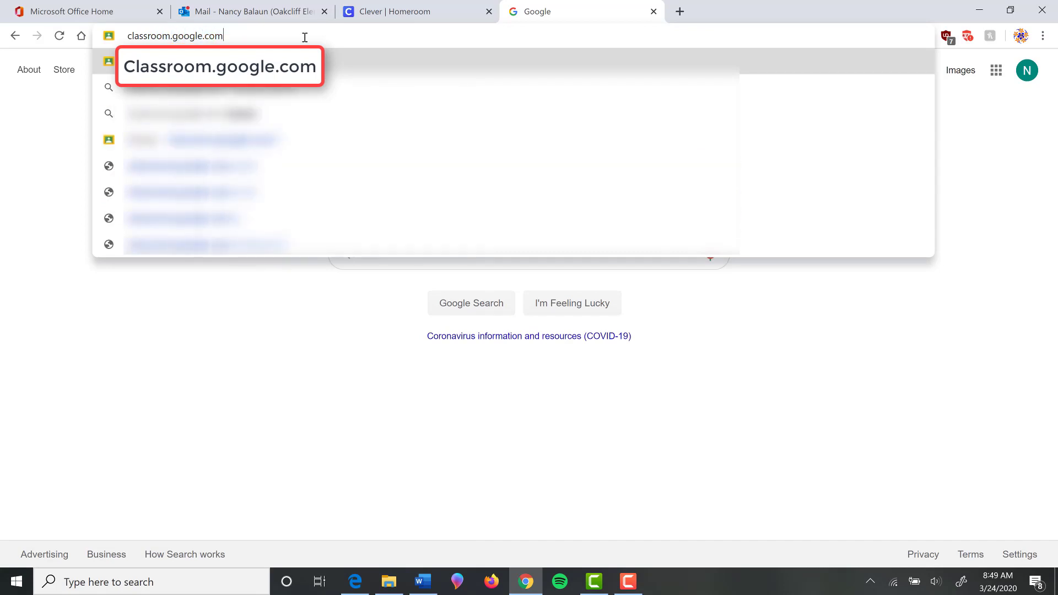
key("Return")
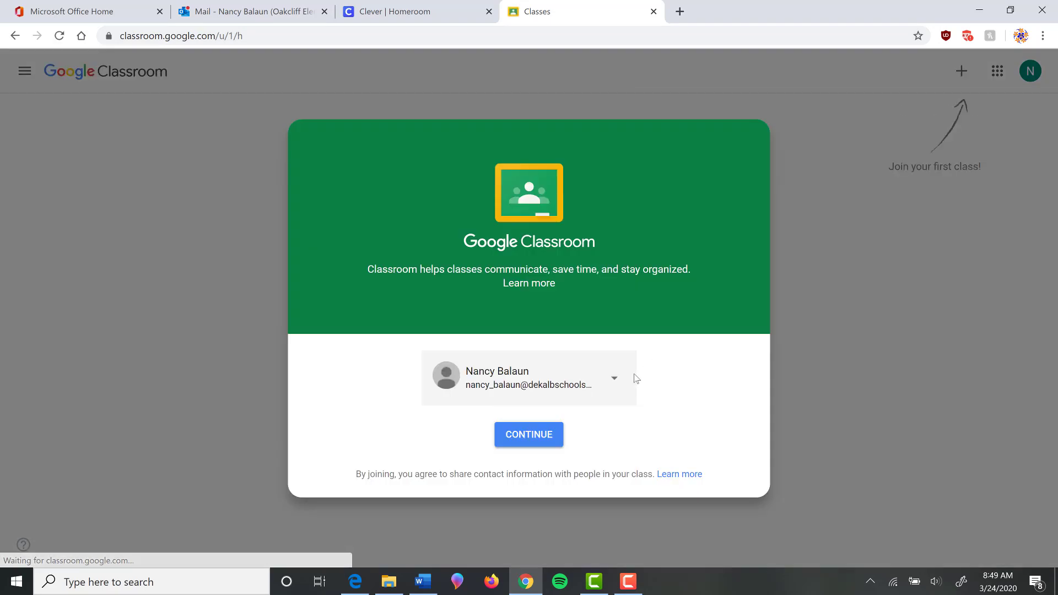
left_click(540, 438)
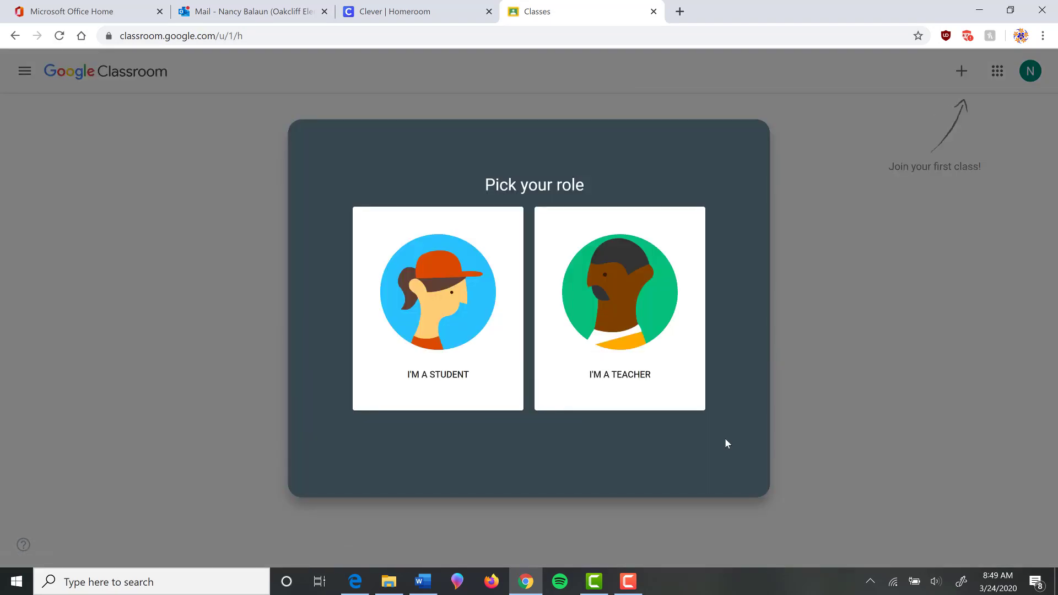
left_click(689, 397)
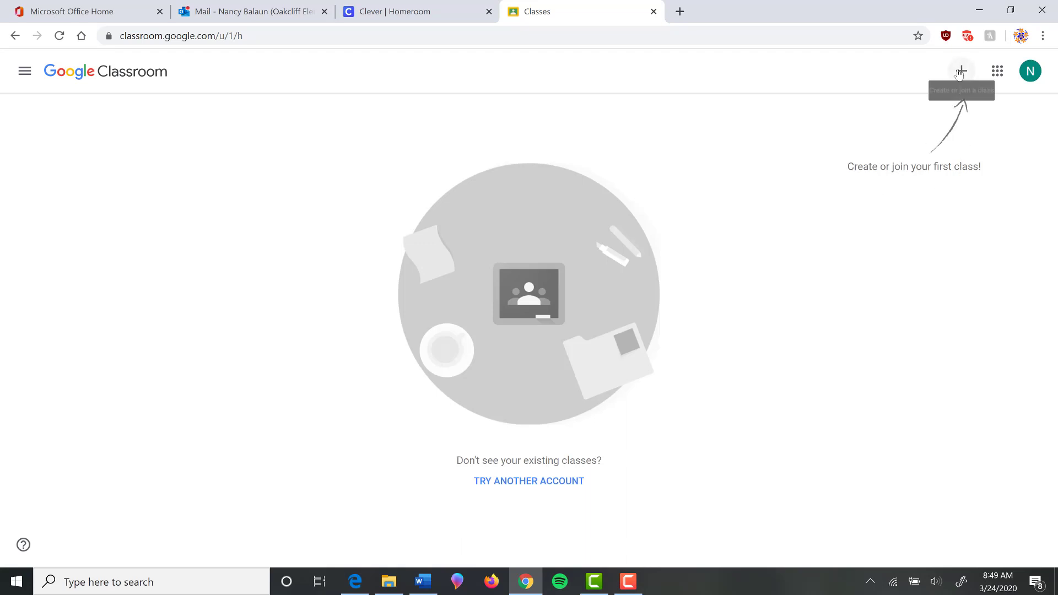
left_click(958, 74)
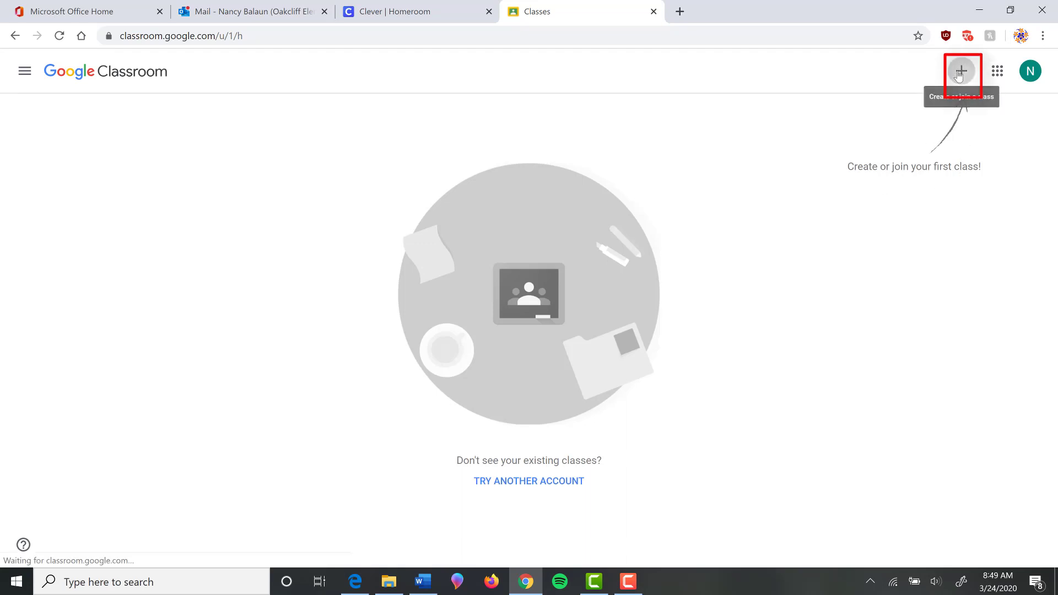
Create the class 'Balaun' with section 'STEM 2nd semester' and subject 'STEM'.
left_click(920, 124)
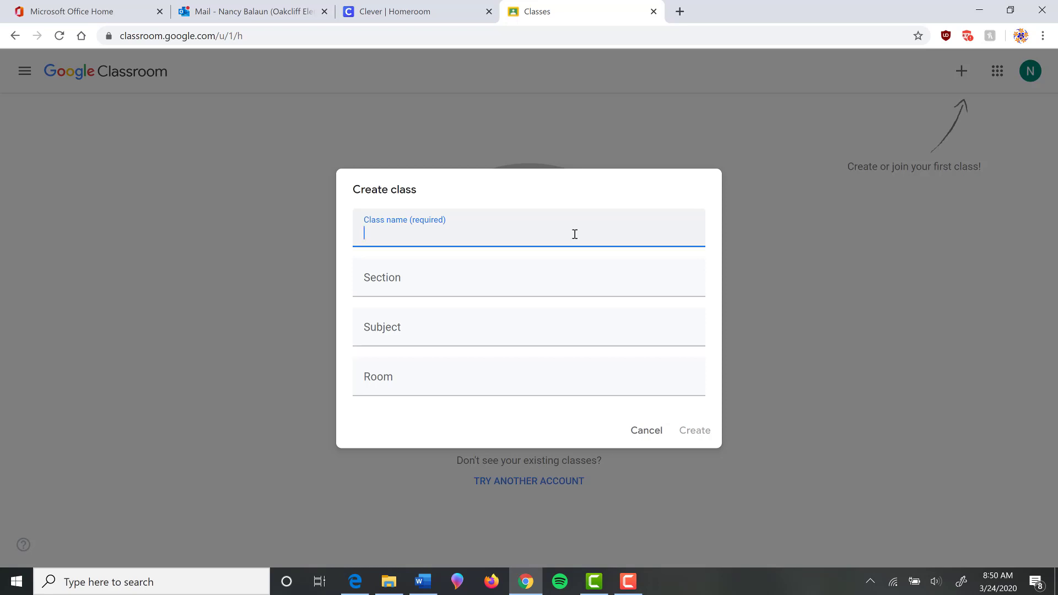
type("Balaun")
left_click(424, 287)
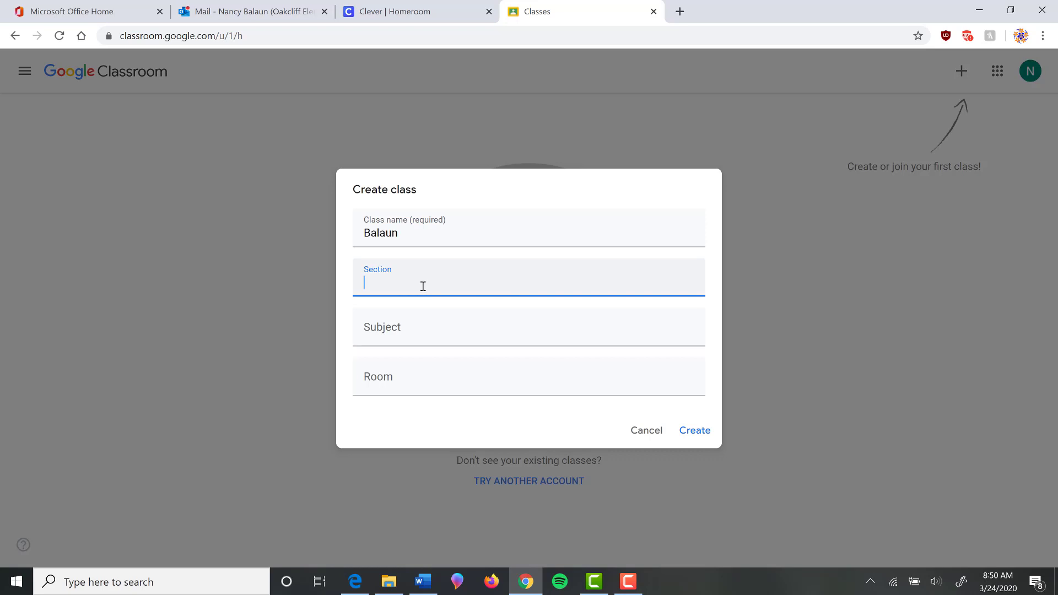
type("STEM 2nd semester")
left_click(403, 328)
type("STEM")
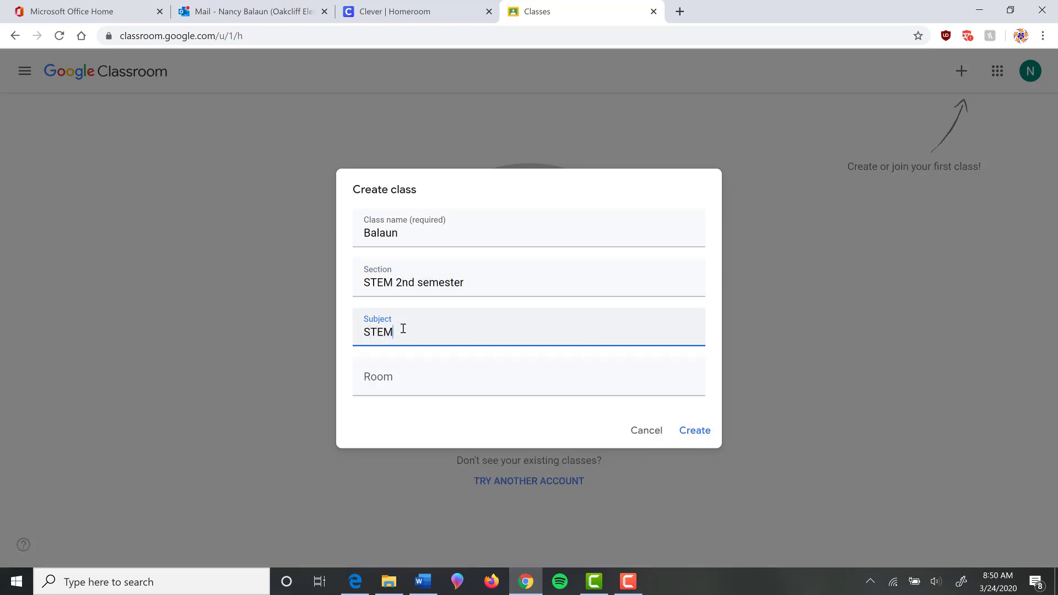
left_click(700, 432)
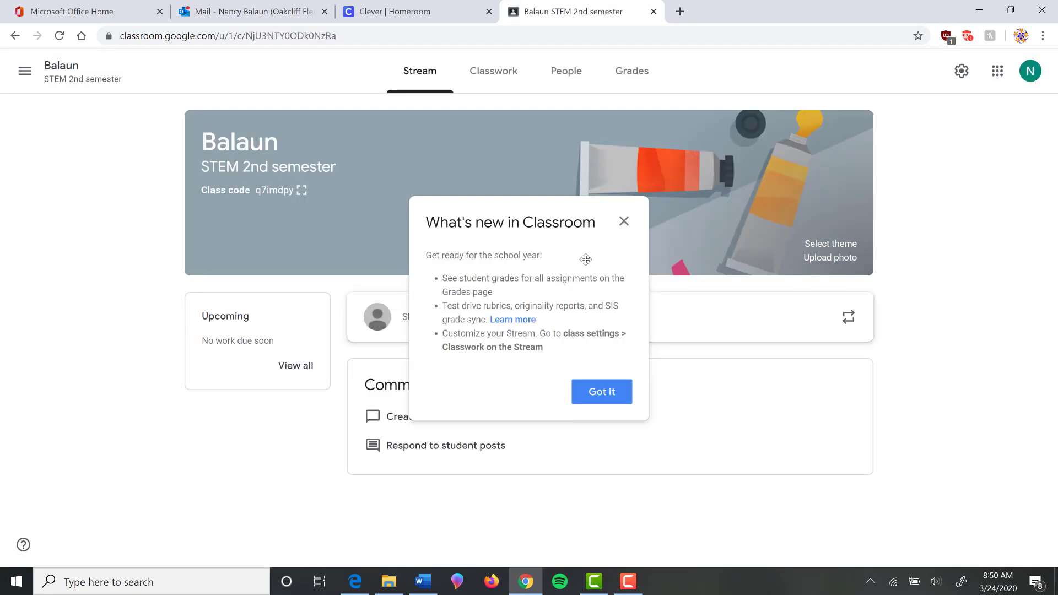
left_click(601, 393)
left_click_drag(297, 191, 263, 192)
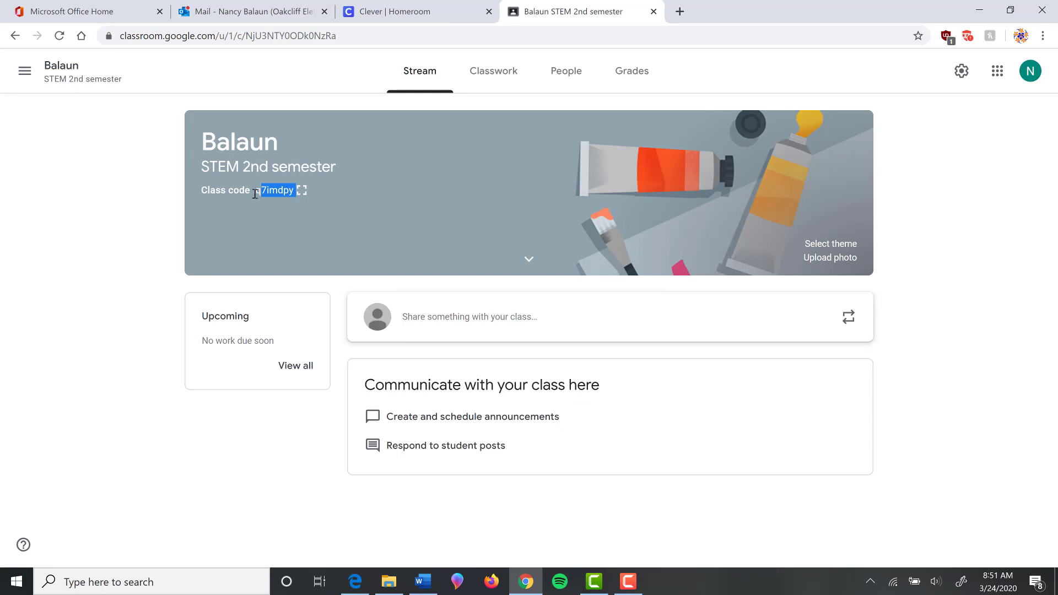
left_click(255, 194)
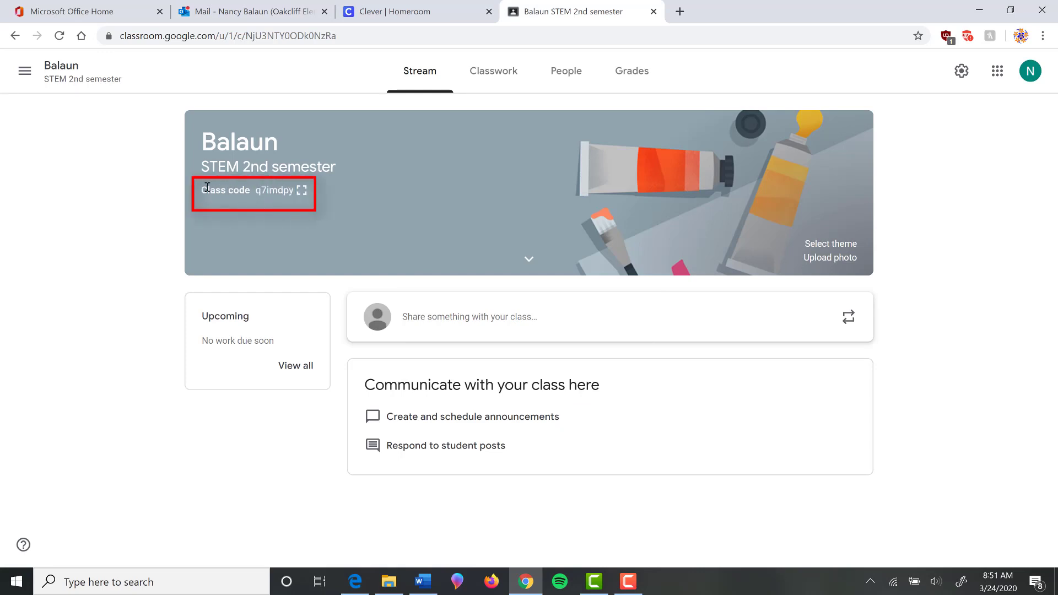
left_click_drag(202, 190, 306, 199)
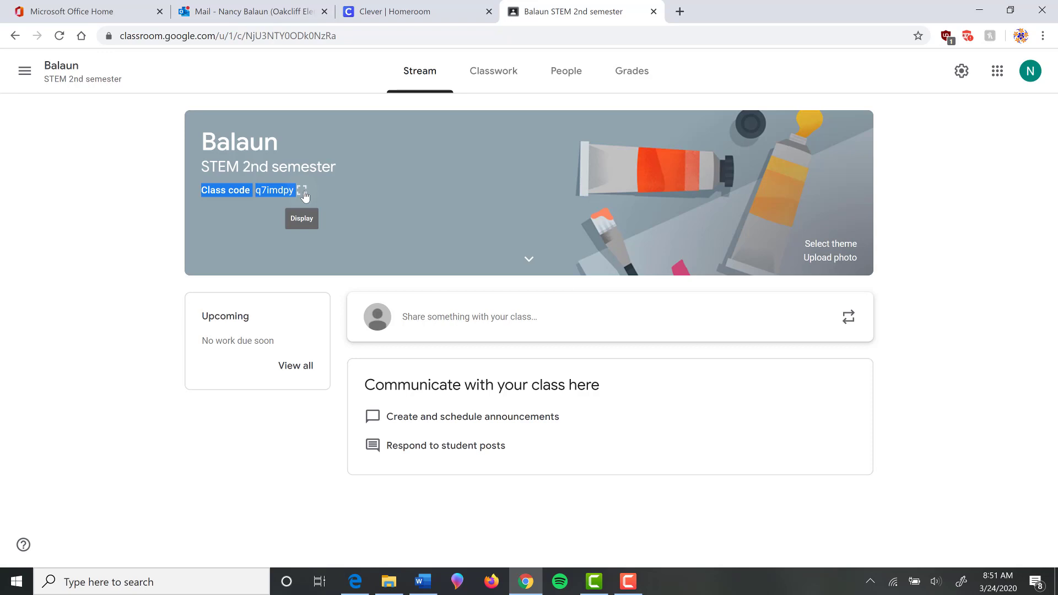
left_click(302, 191)
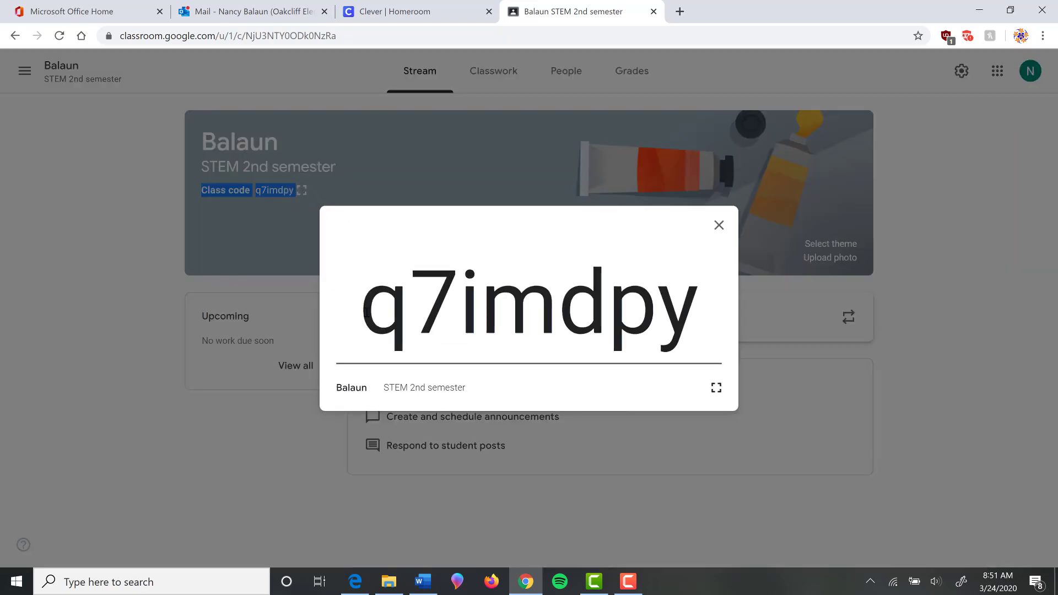
left_click_drag(366, 311, 674, 422)
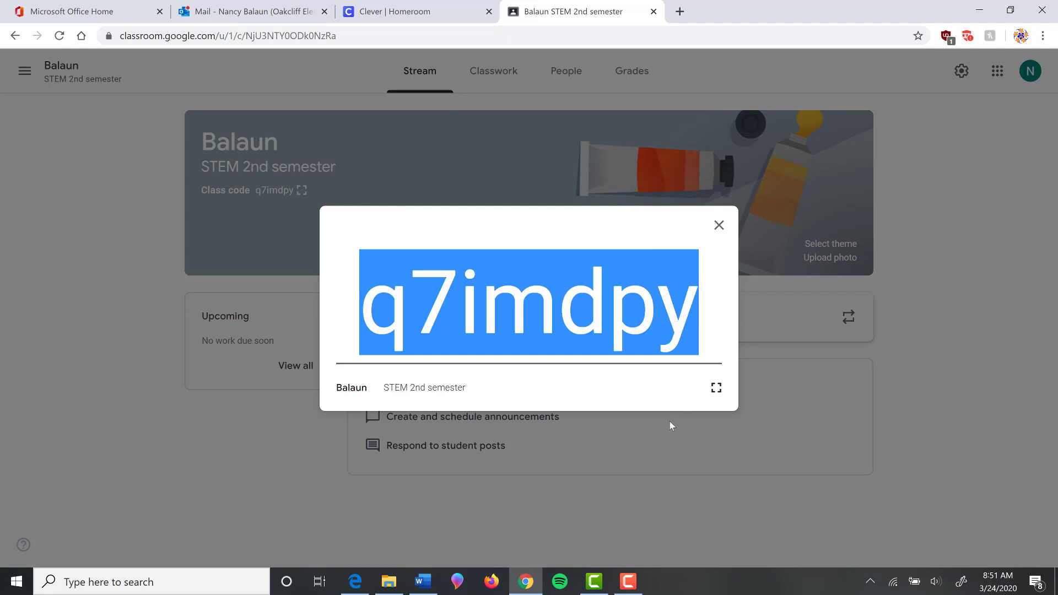
left_click(722, 228)
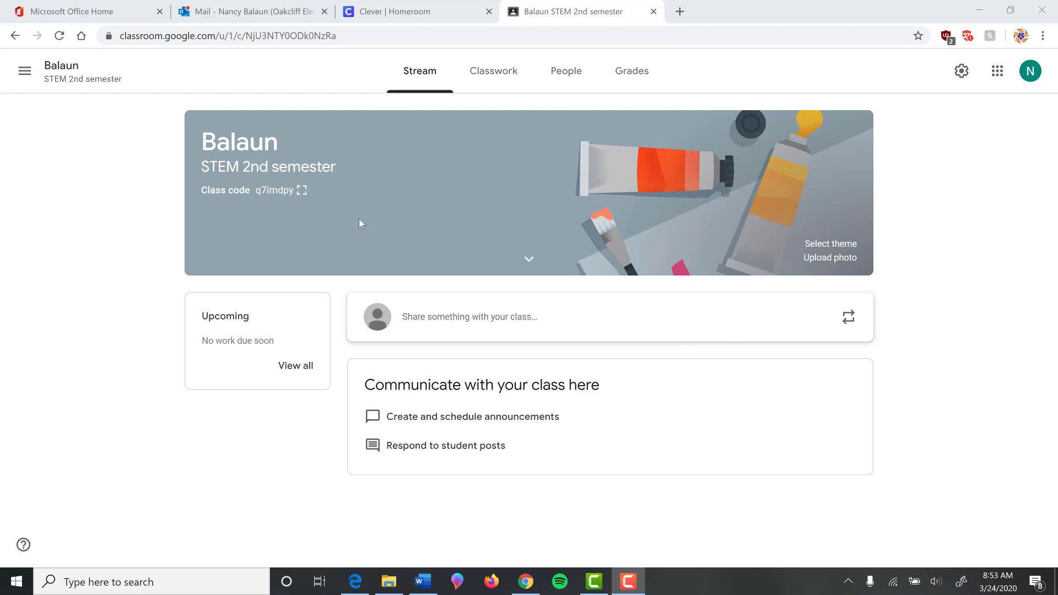
Apply the laptop-and-tablet image (img_code.jpg) from the General gallery as the class theme.
left_click(825, 244)
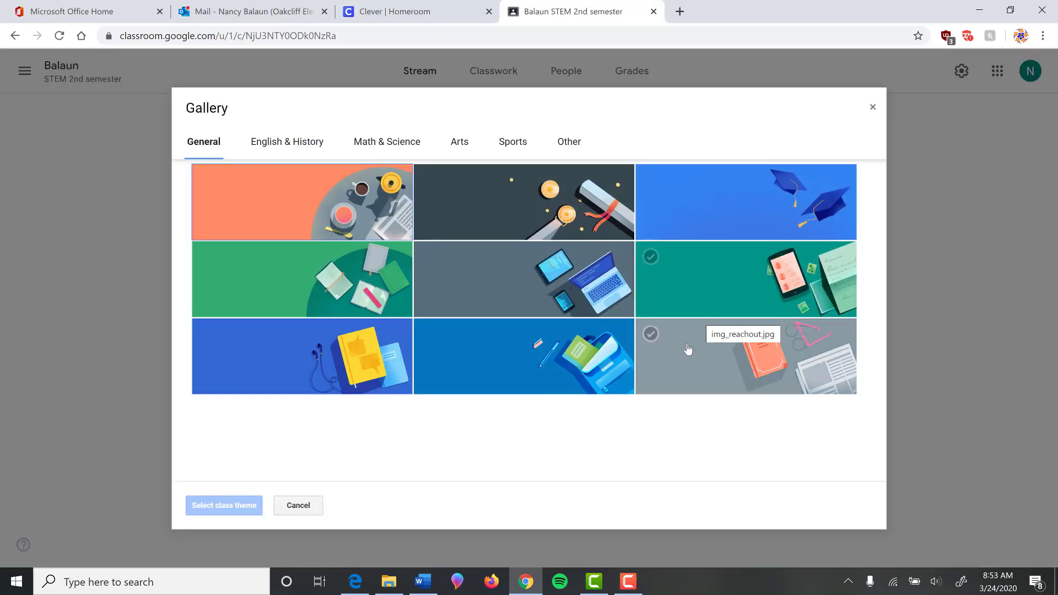
left_click(522, 282)
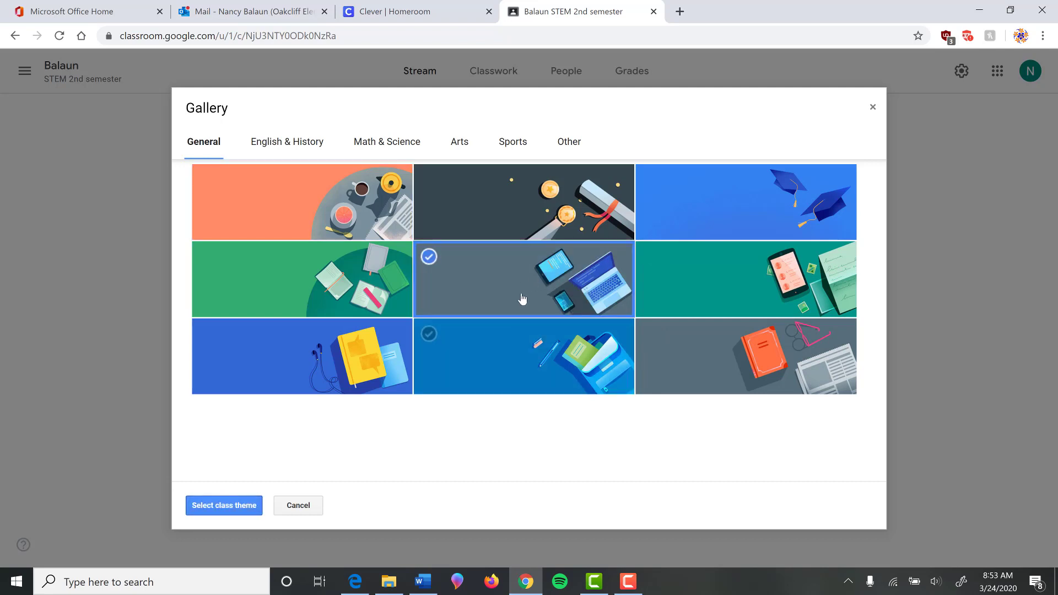
left_click(224, 506)
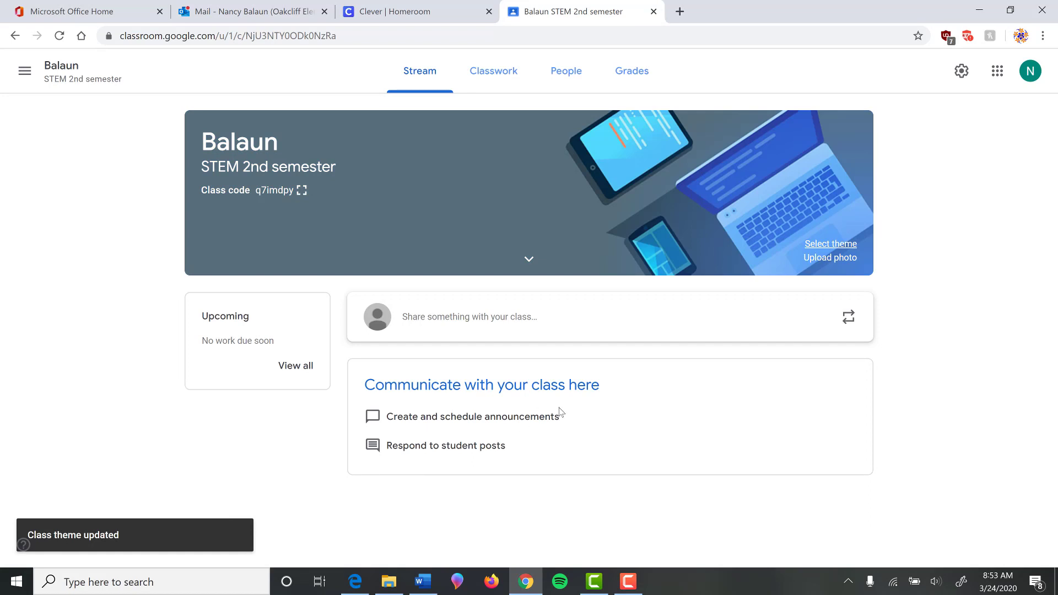
Upload IMG_3718.JPG from Pictures > Cloudland Canyon as the banner photo.
left_click(821, 259)
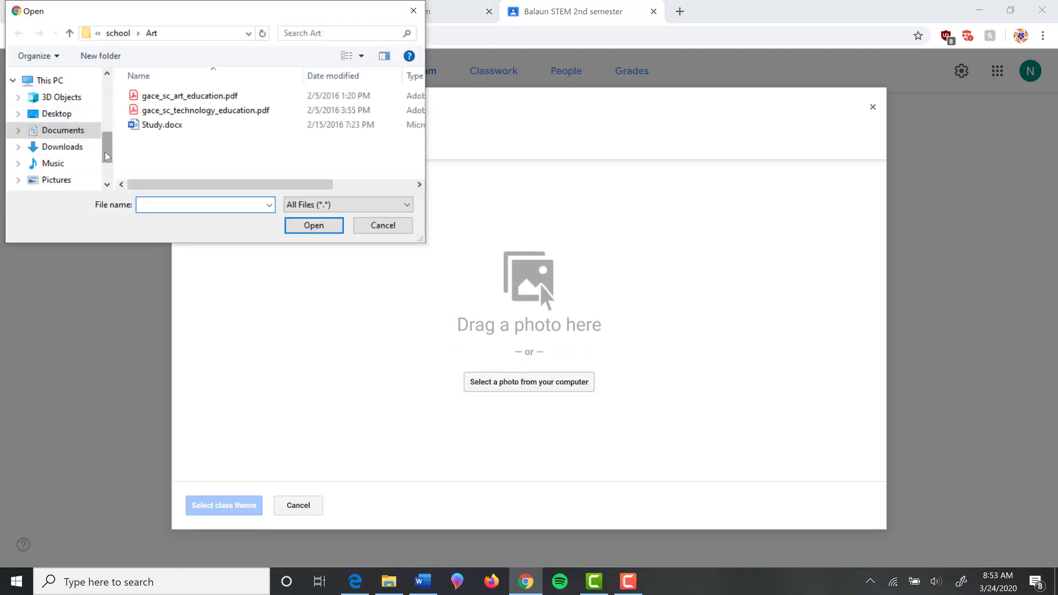
left_click(106, 168)
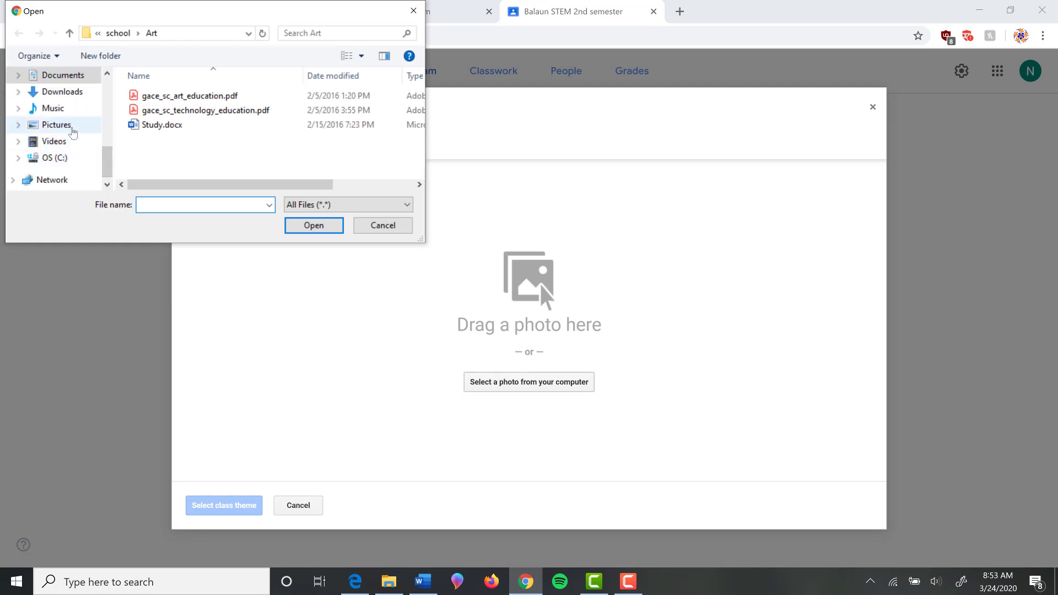
left_click(72, 131)
double_click(361, 122)
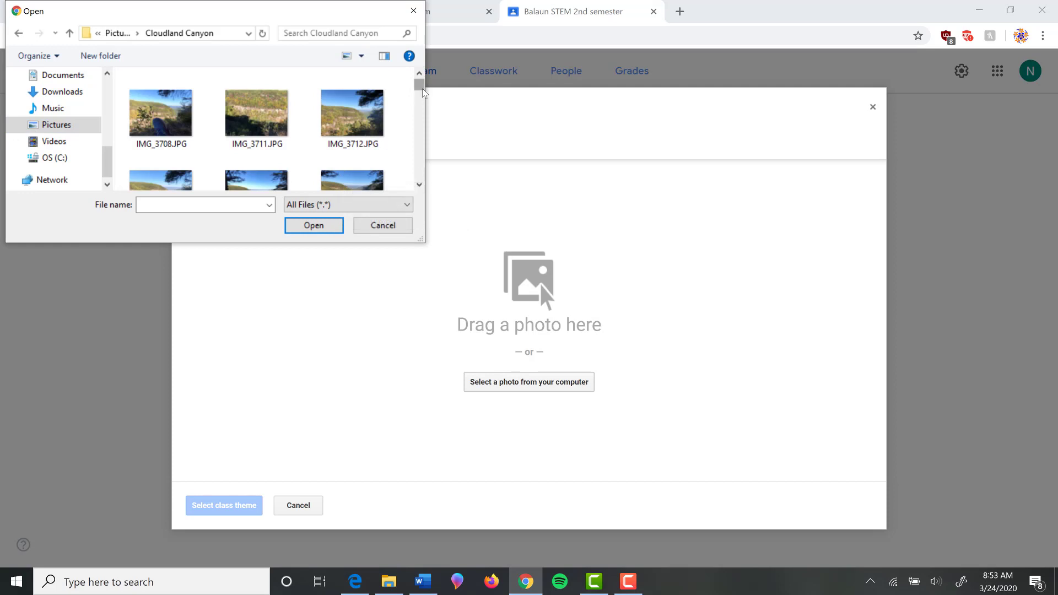
left_click_drag(419, 86, 424, 100)
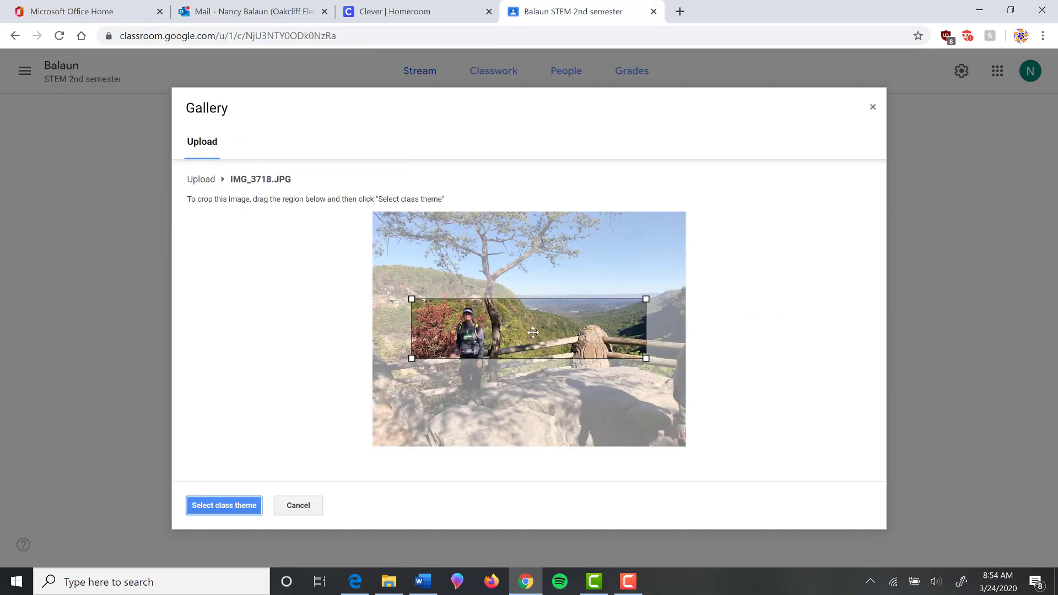
Crop the photo around the hiker at the overlook and apply it as the class theme.
mouse_move(535, 314)
left_mouse_down()
mouse_move(525, 269)
mouse_move(508, 270)
mouse_move(517, 323)
left_mouse_up()
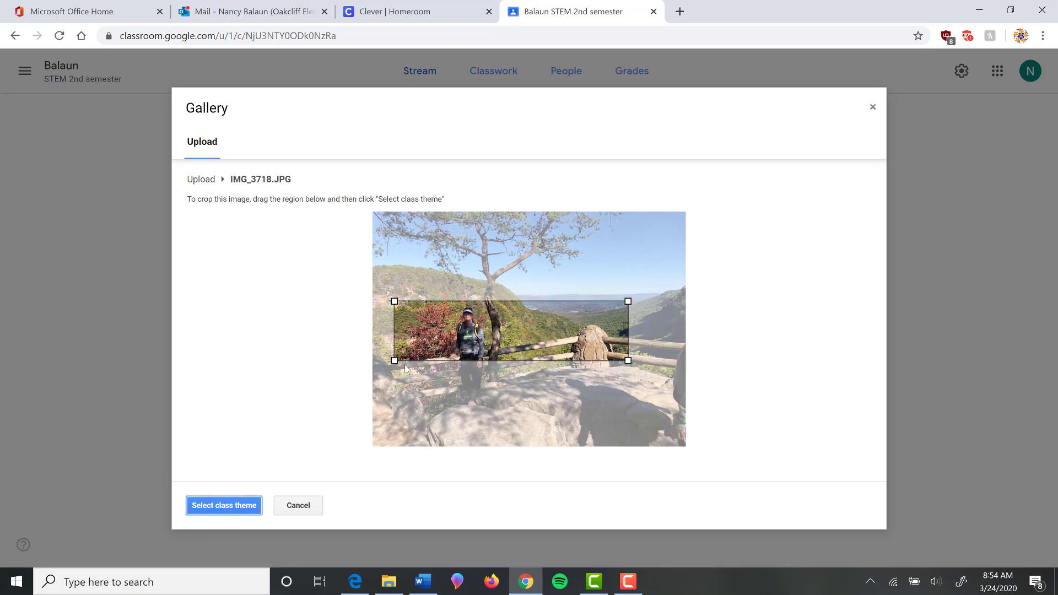
left_click_drag(628, 301, 647, 250)
left_click_drag(394, 287, 374, 282)
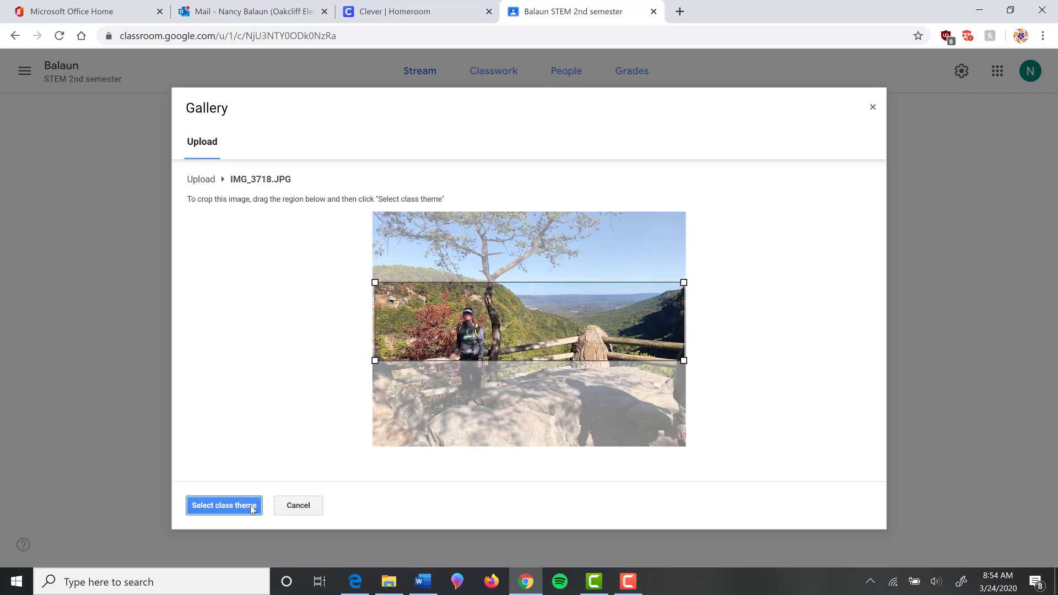
left_click(232, 514)
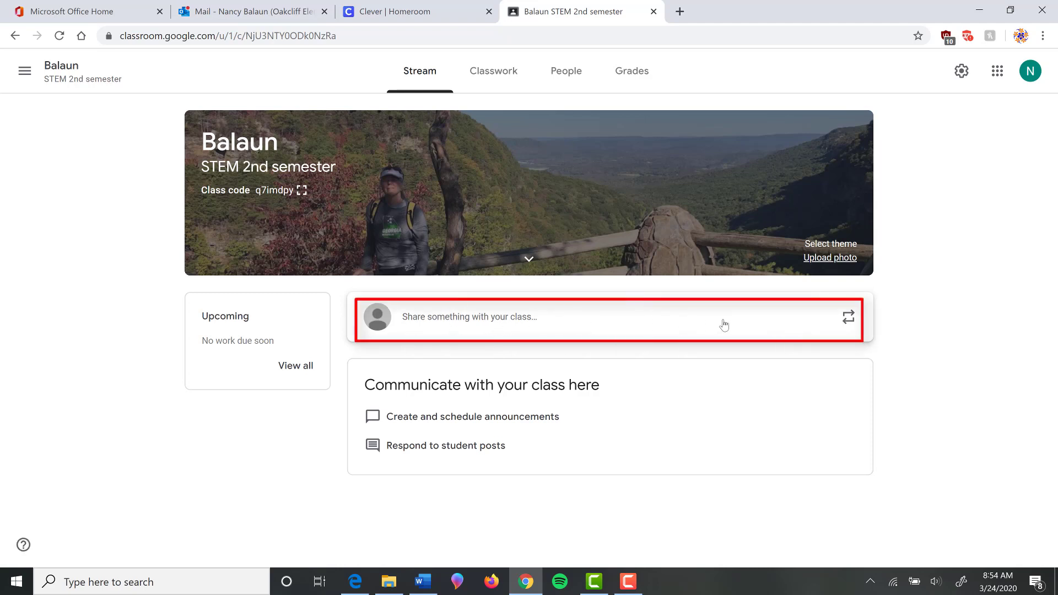
Write 'Check out this great thing' in a new announcement for all students and post it.
left_click(485, 322)
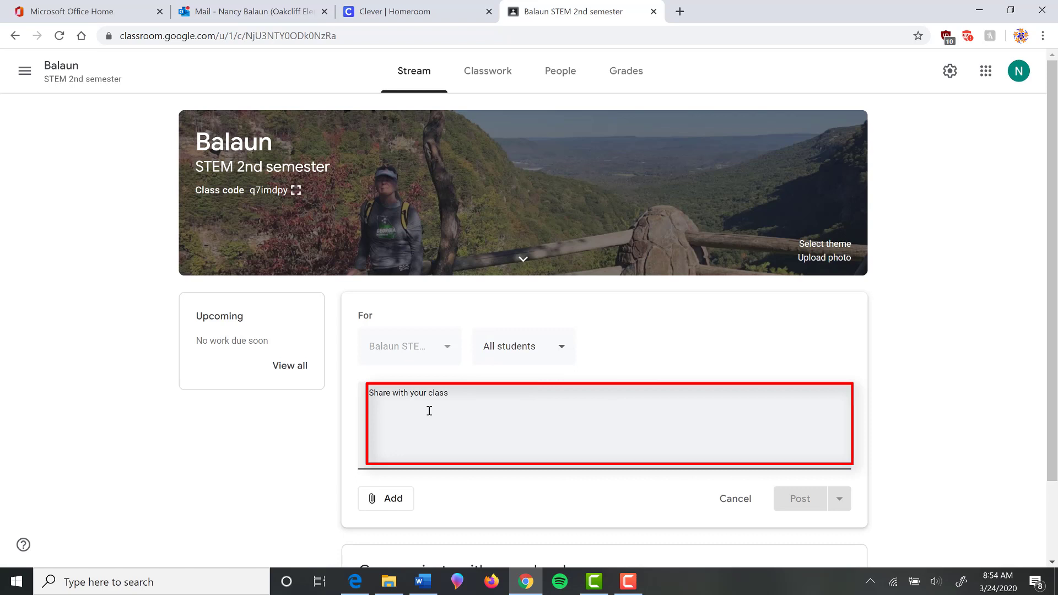
type("Check out t")
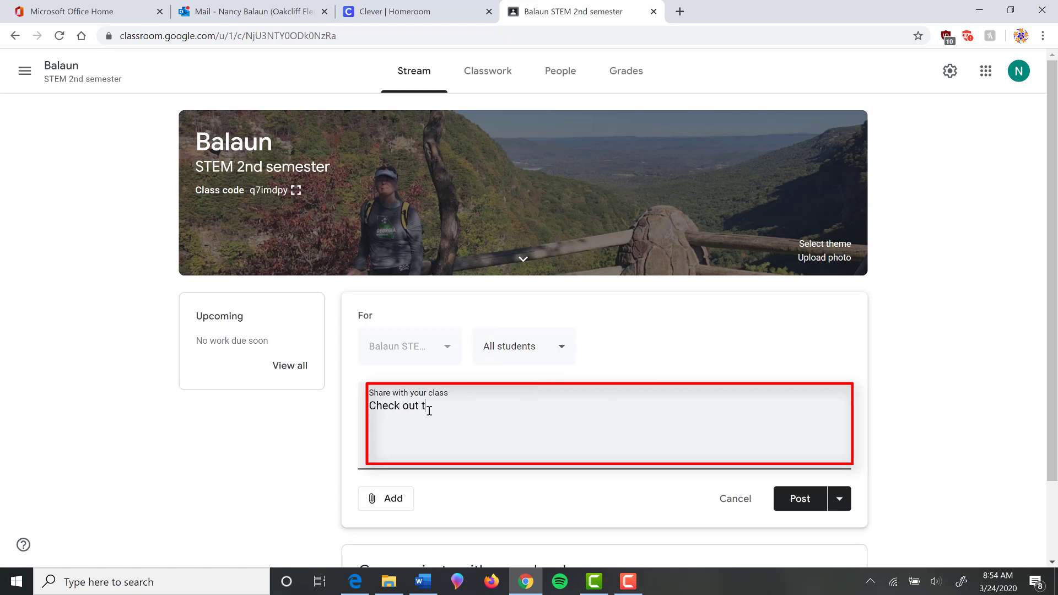
type("his great thing")
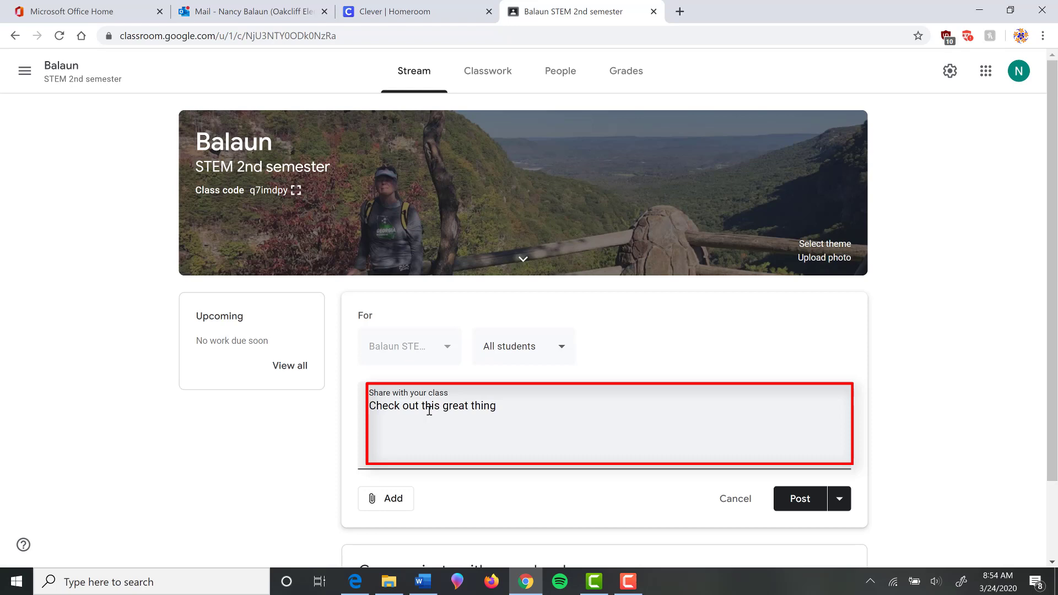
left_click(800, 499)
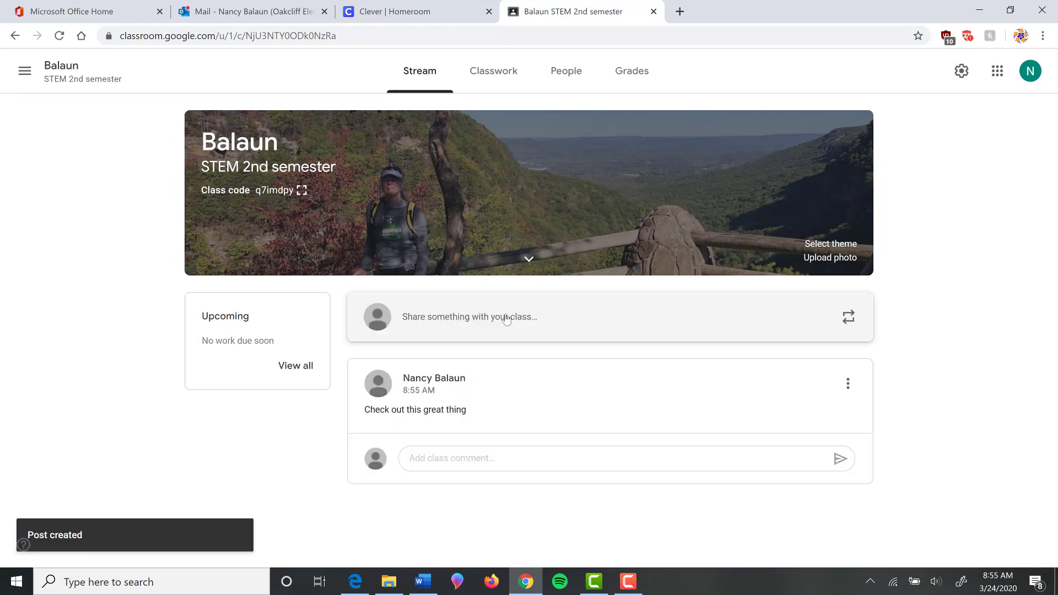
Paste 'Something for later' into a new announcement and schedule it for Mar 25, 2020, 8:00 AM.
left_click(506, 319)
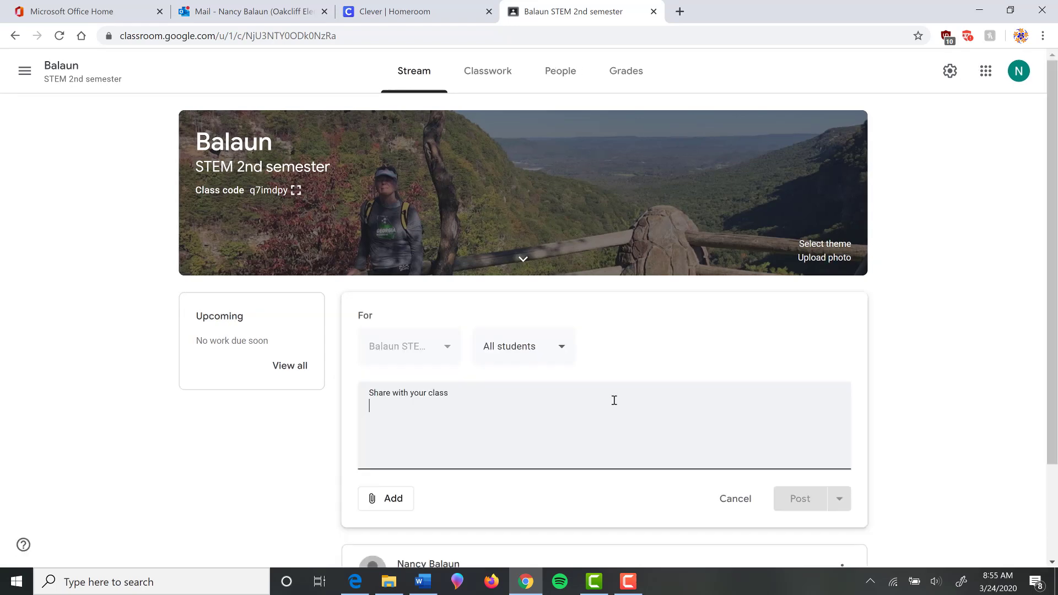
type("Something for later")
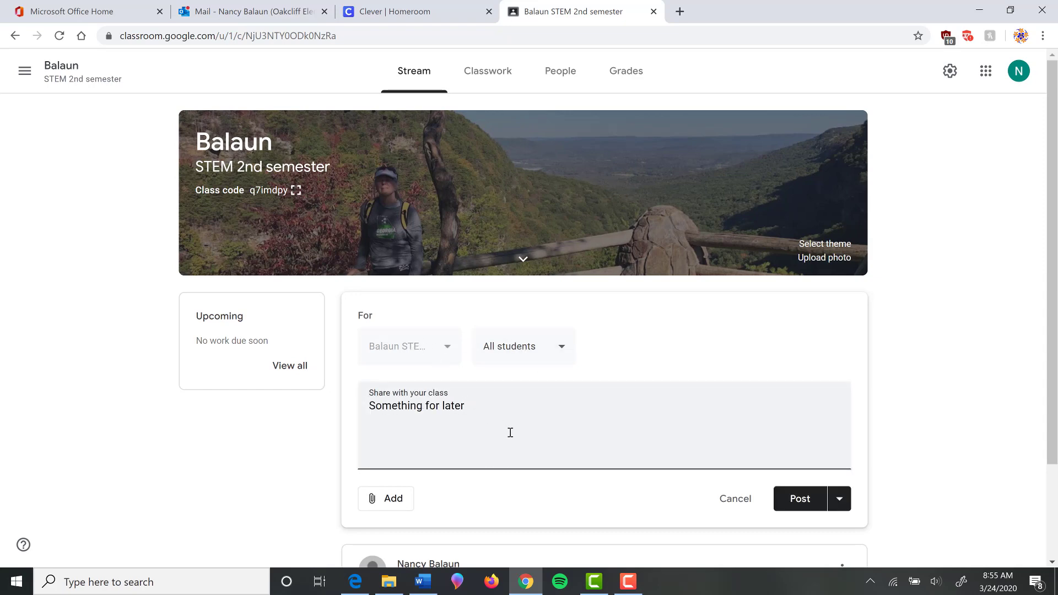
left_click(841, 501)
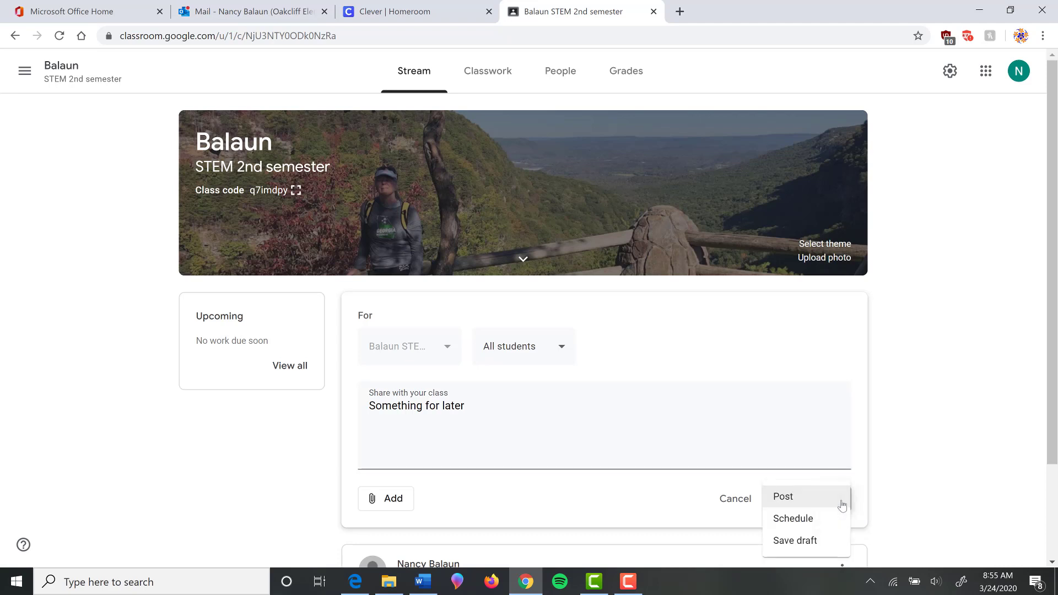
left_click(792, 520)
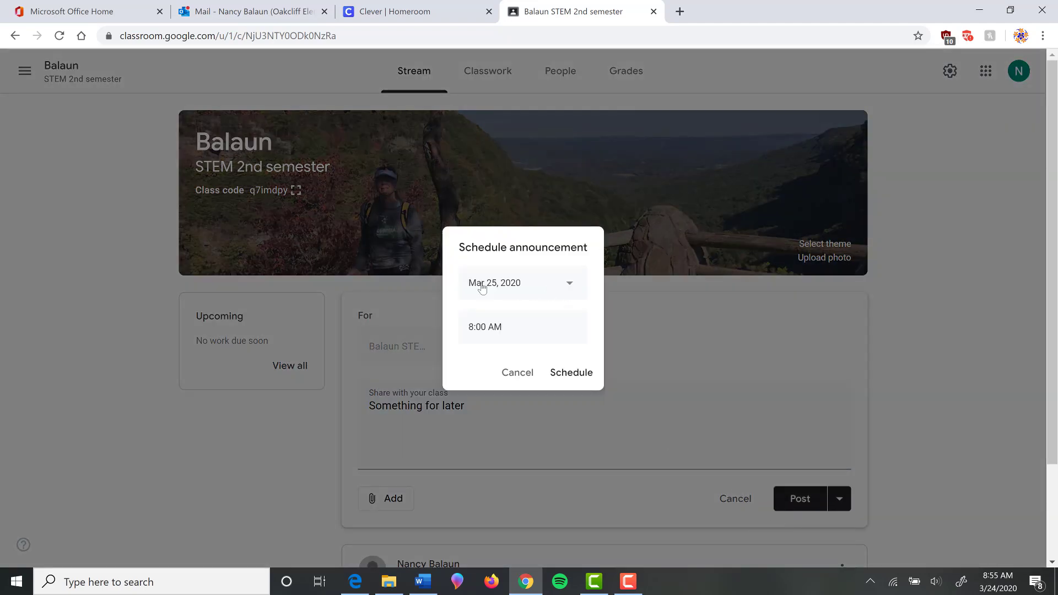
left_click(565, 378)
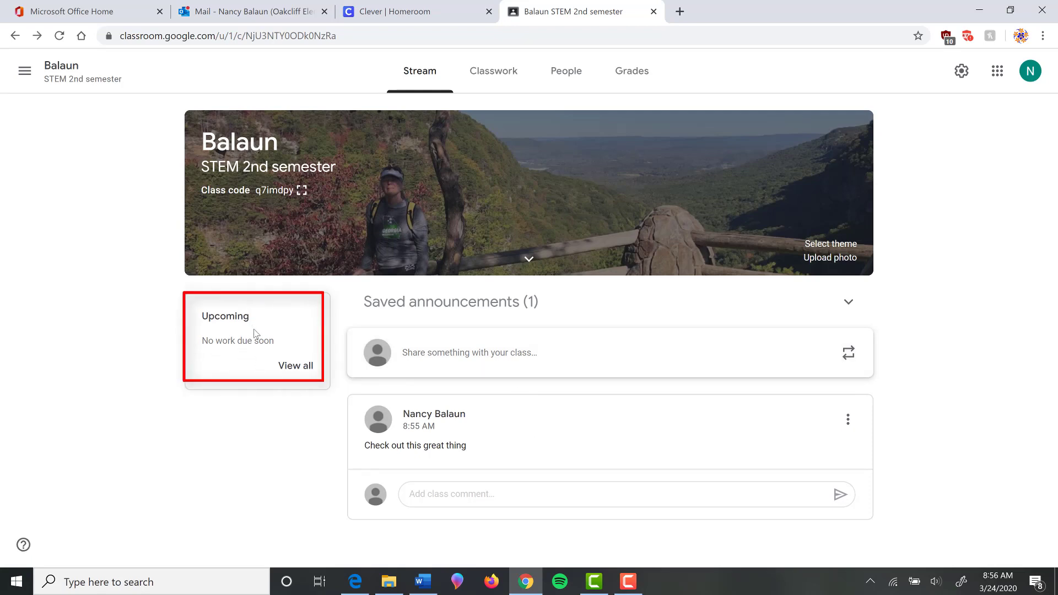
Check the Upcoming list for work to review, then return and switch to the Classwork page.
left_click(298, 369)
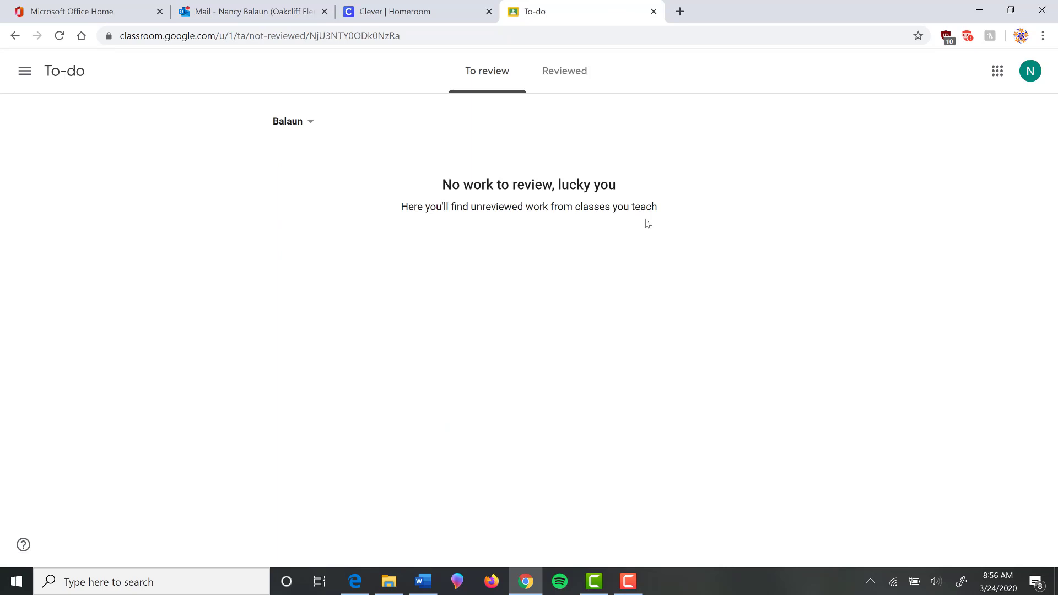
left_click(14, 35)
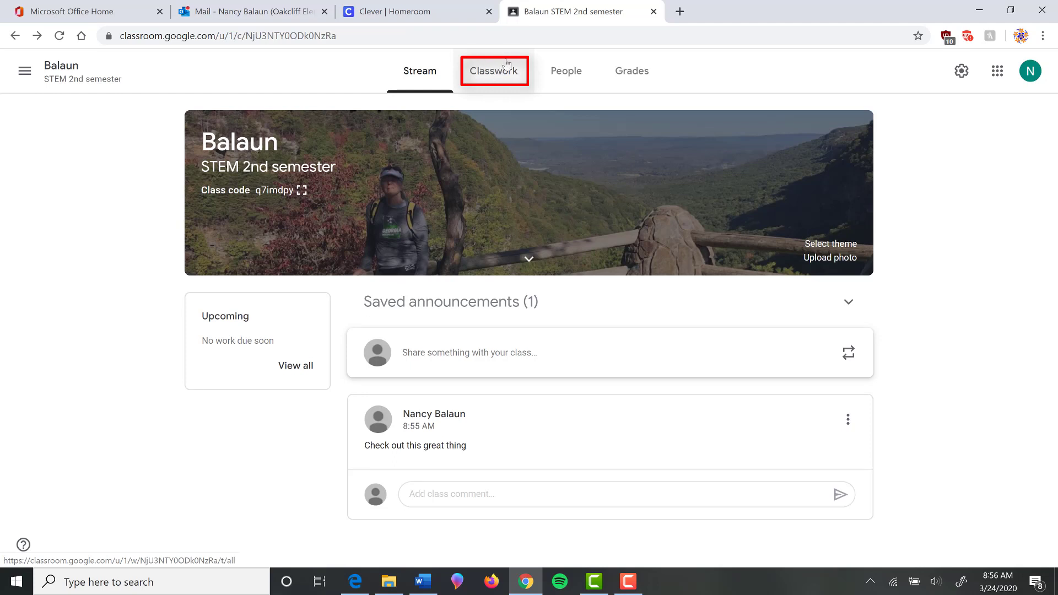
left_click(490, 73)
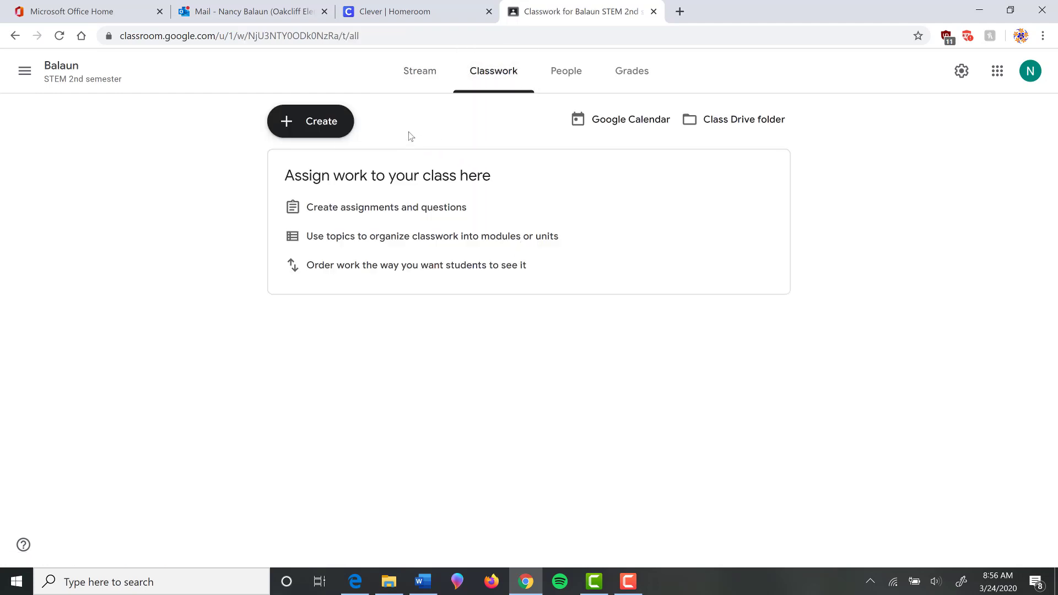
left_click(319, 122)
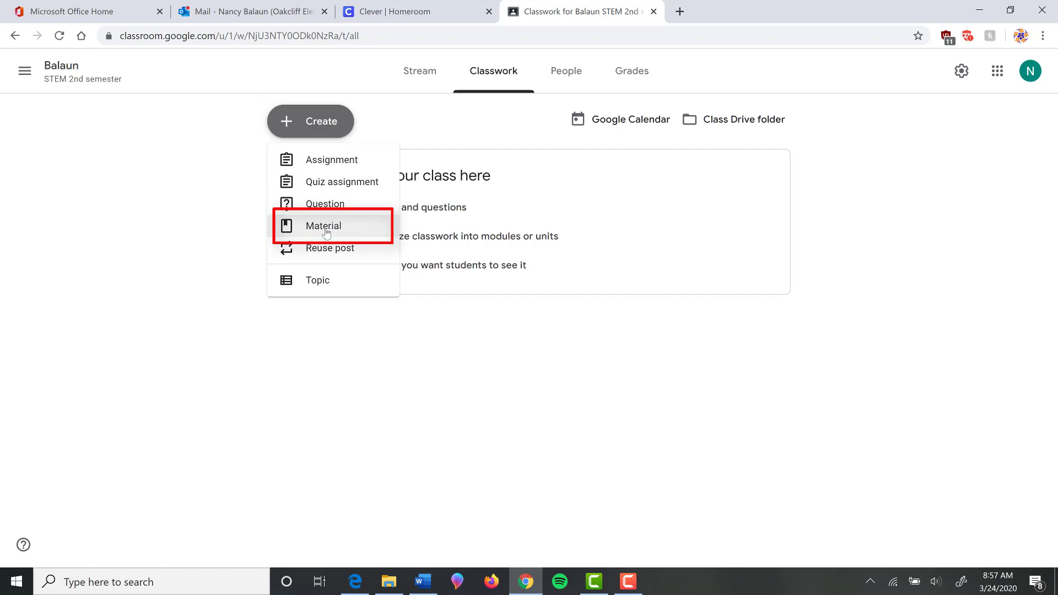
Add a topic named 'STEM work' to the class's Classwork page.
left_click(317, 281)
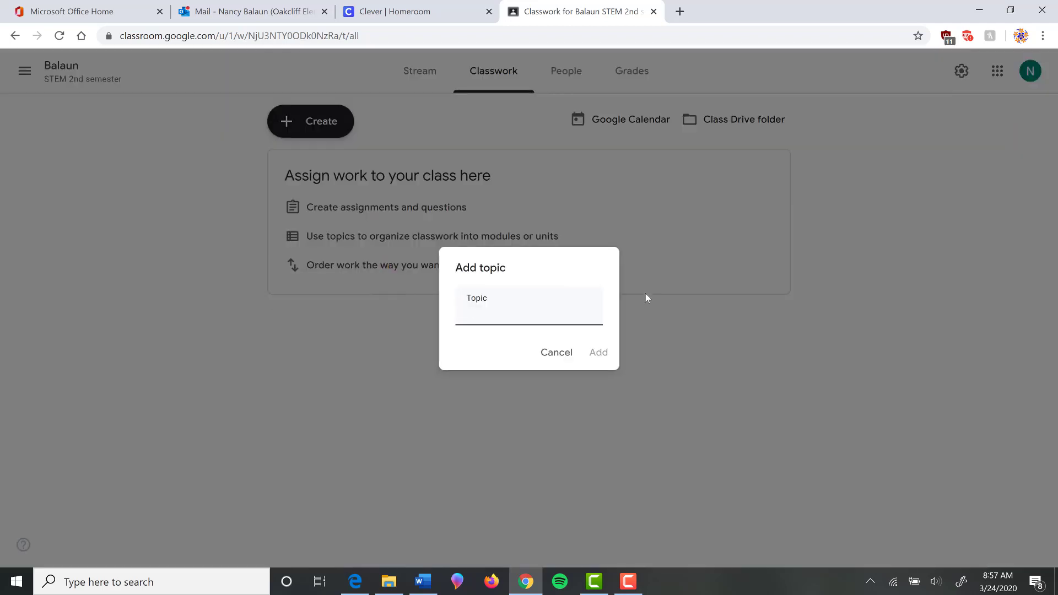
type("STEM work")
left_click(598, 353)
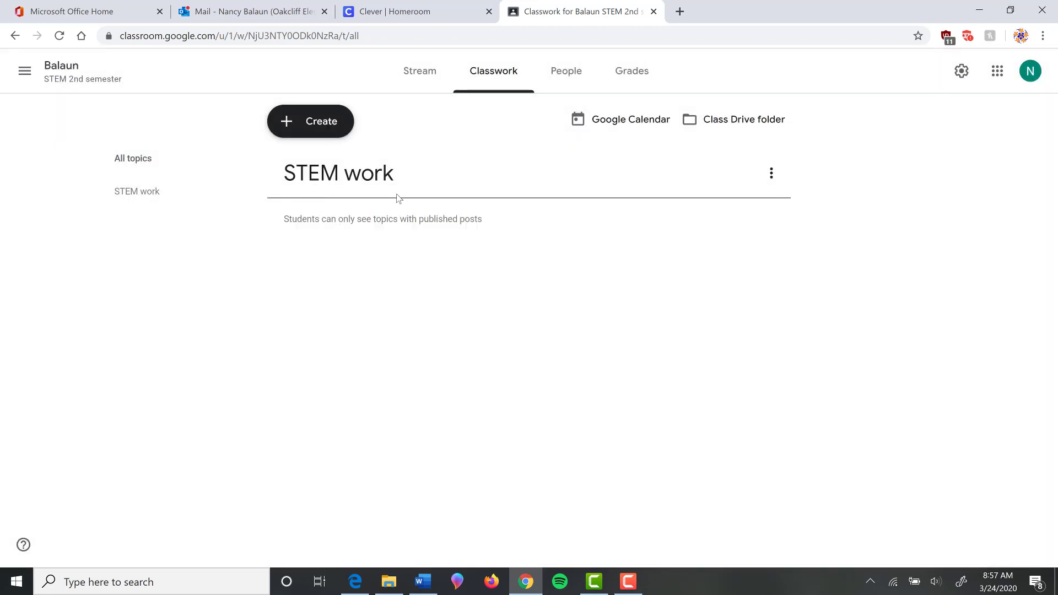
left_click(293, 126)
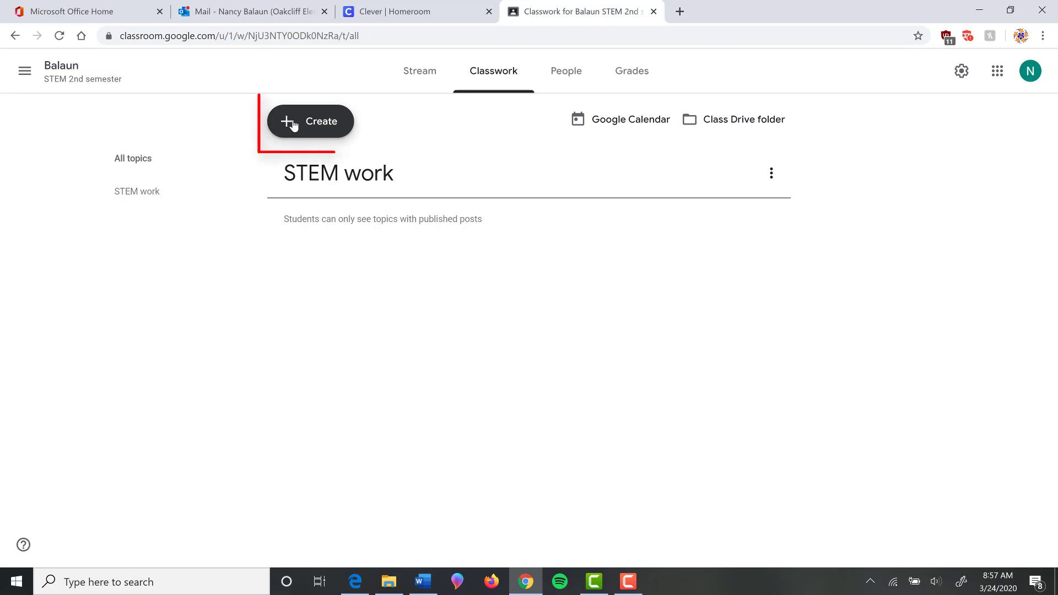
Start an assignment titled 'STEM Video' with instructions 'Please watch a video and write a response.'.
left_click(329, 163)
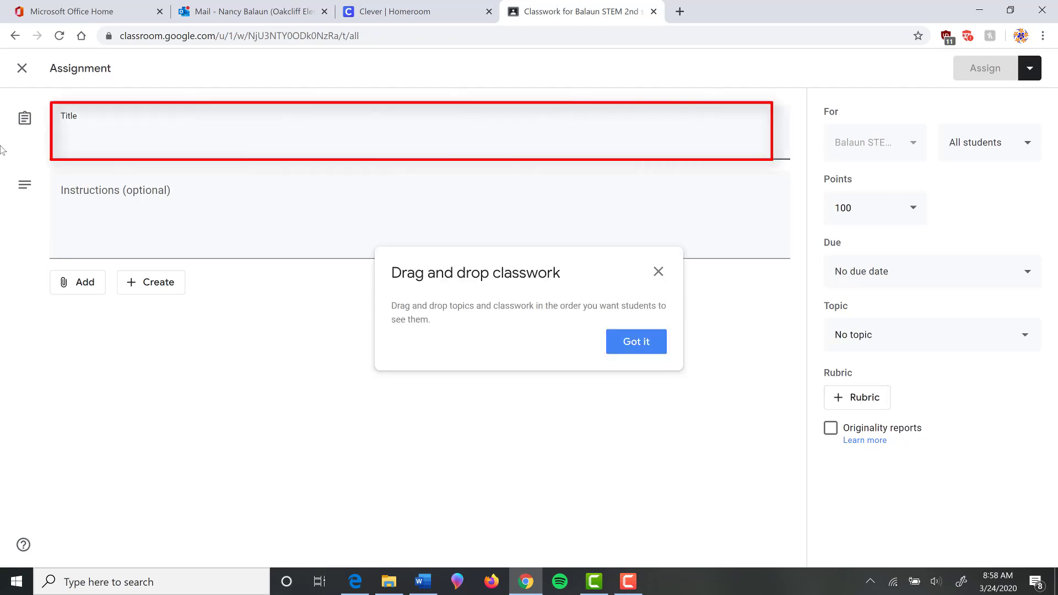
type("STEM Video")
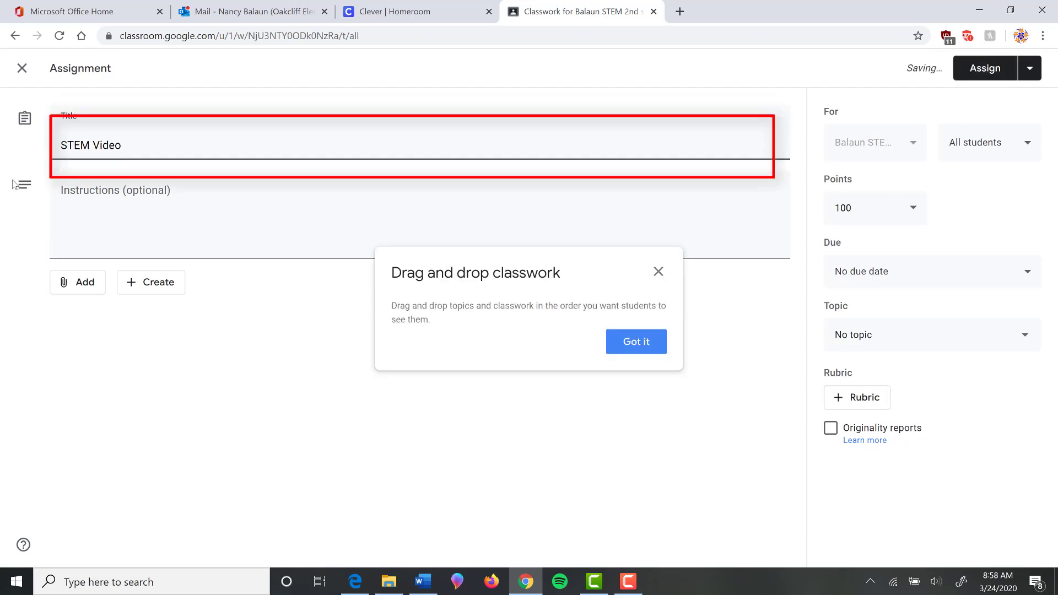
left_click(160, 241)
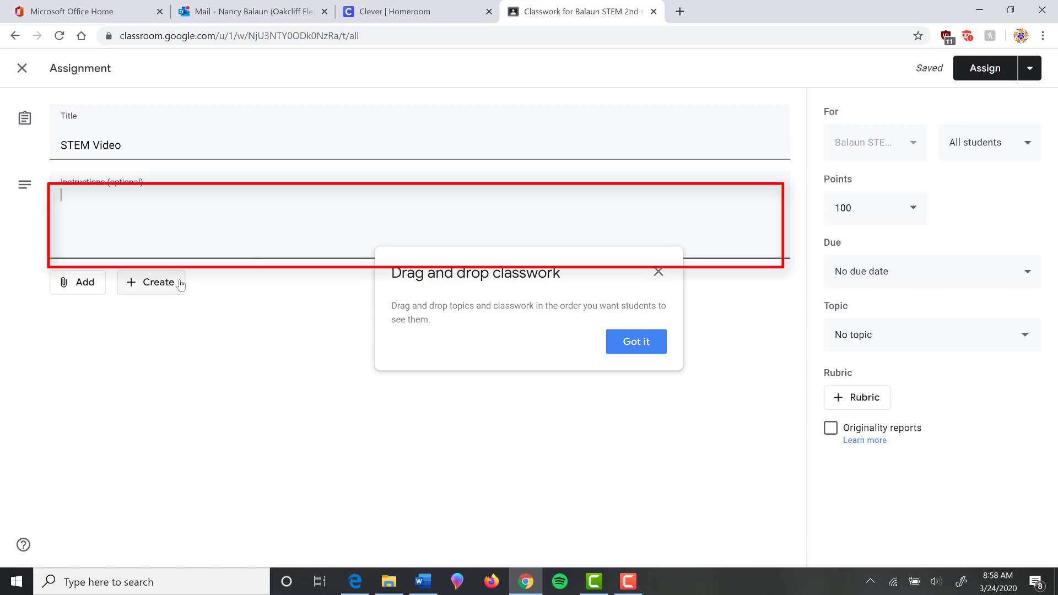
type("Please watch a video and write a repos")
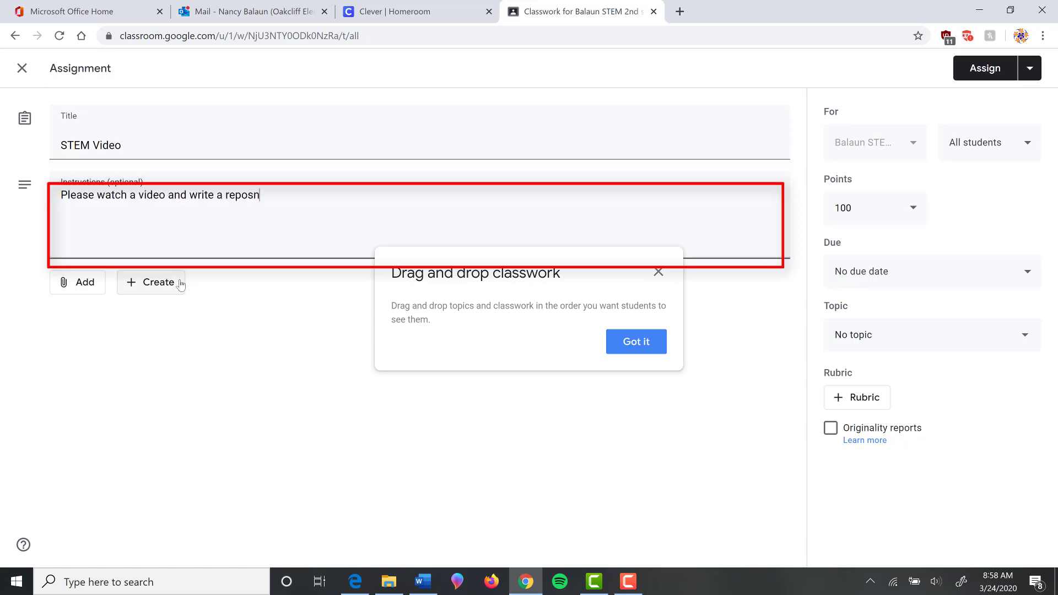
type("nse.")
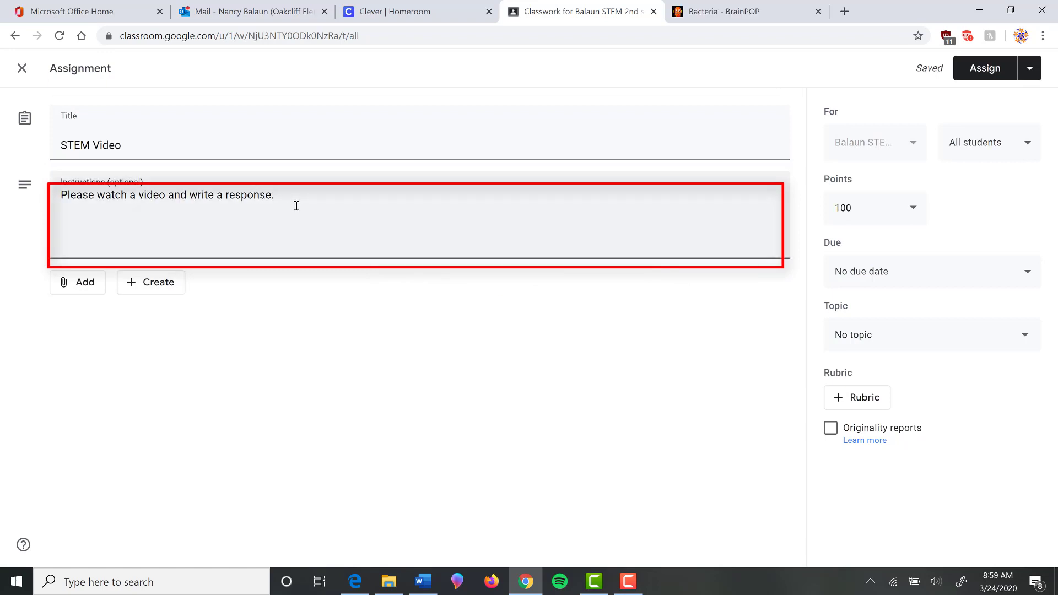
Copy the full URL of the BrainPOP Bacteria video page and return to the Classroom assignment draft.
left_click(727, 12)
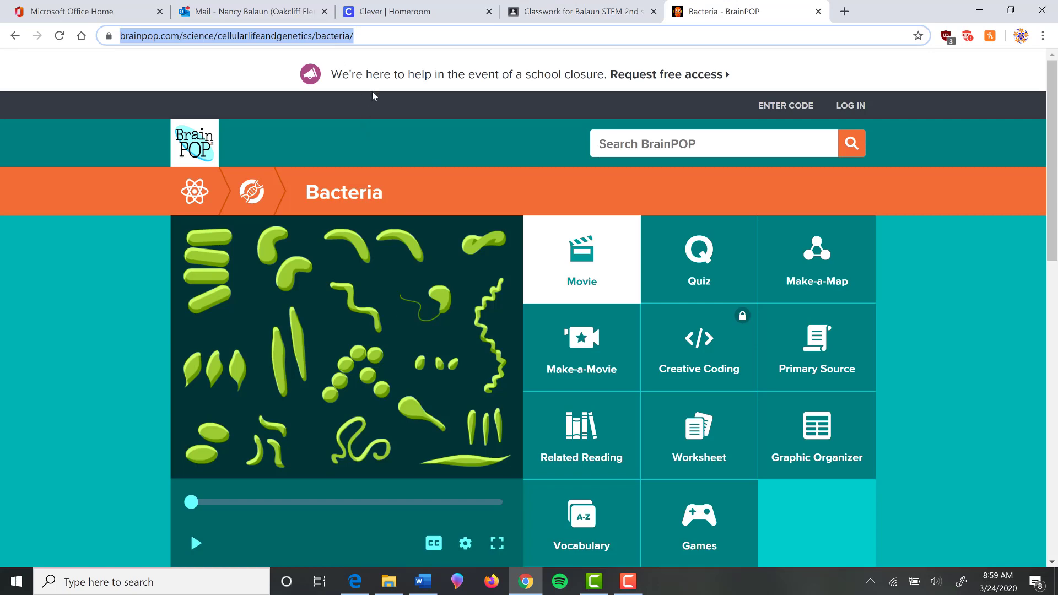
left_click(364, 39)
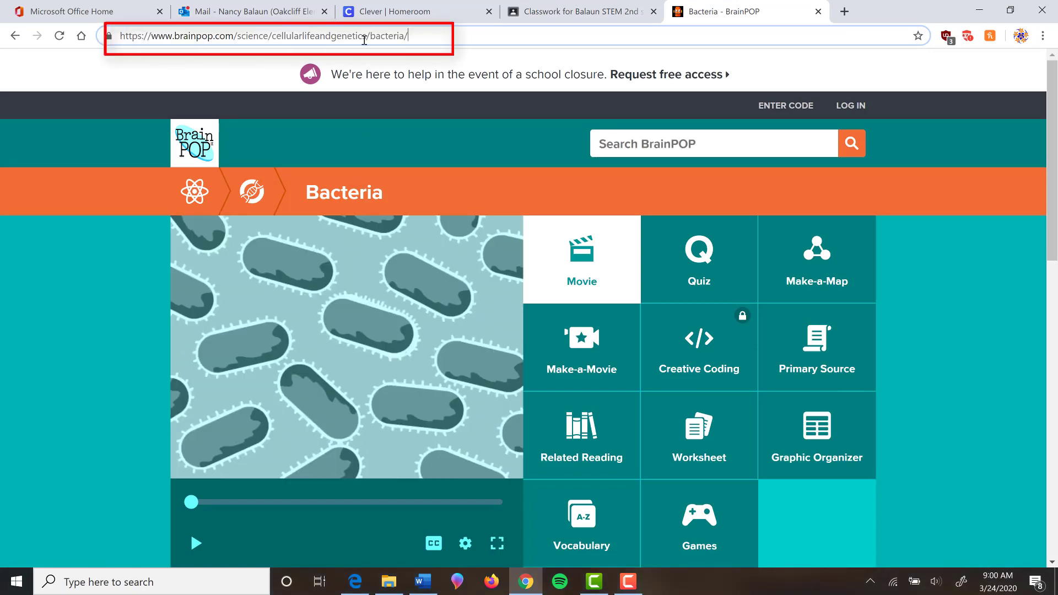
left_click_drag(408, 37, 115, 46)
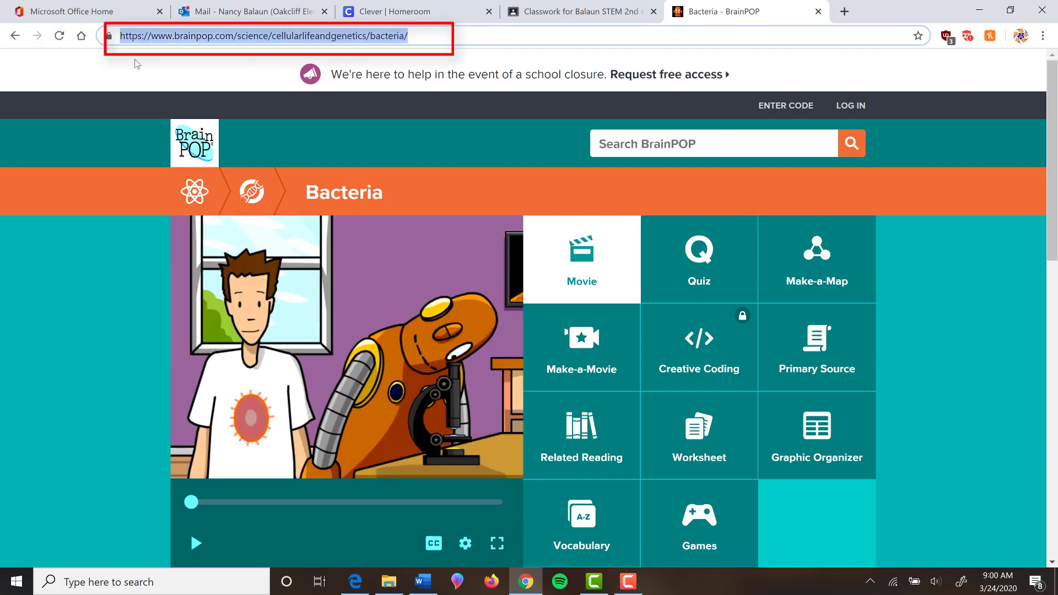
left_click(557, 13)
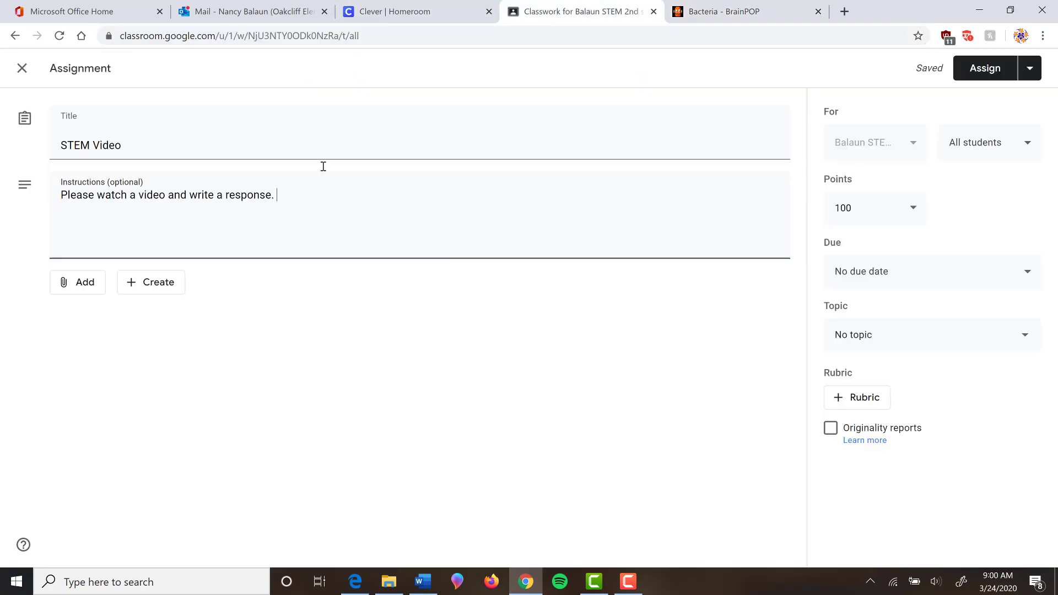
Attach the copied BrainPOP Bacteria URL to the STEM Video assignment as a link.
left_click(85, 285)
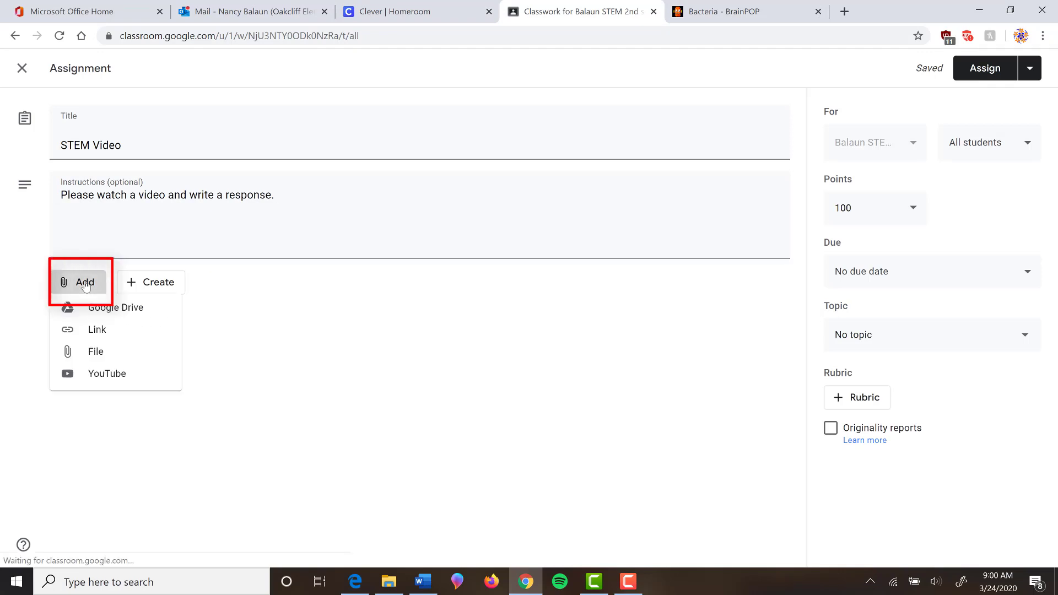
left_click(92, 336)
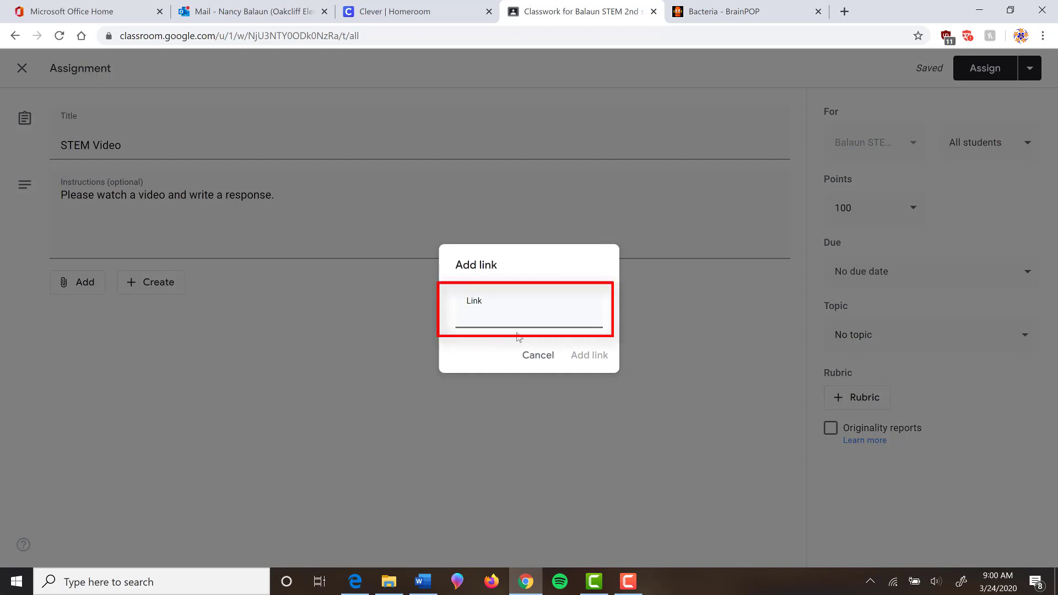
key("ctrl+v")
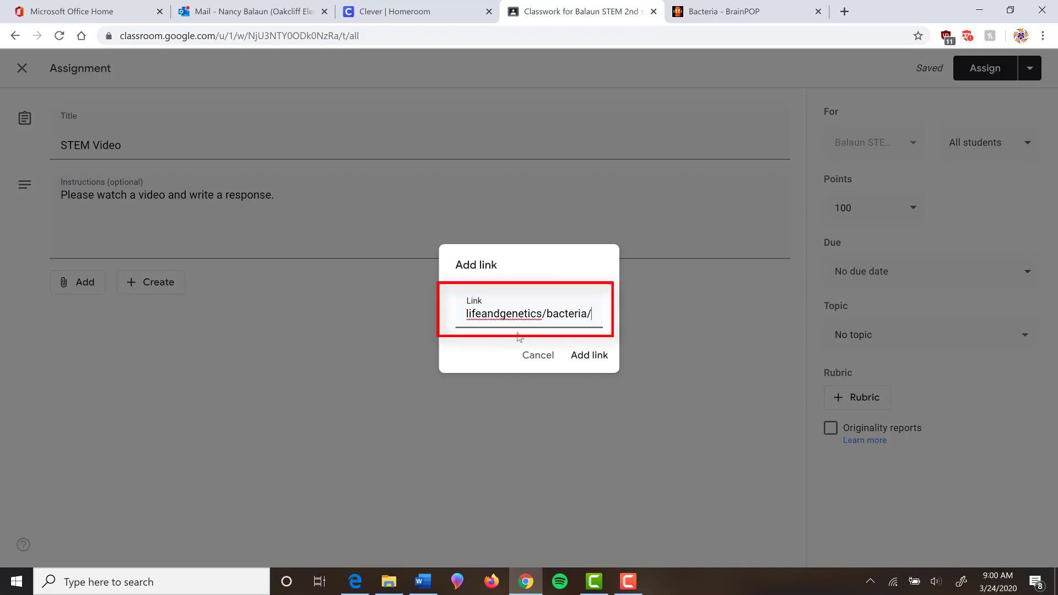
left_click(589, 359)
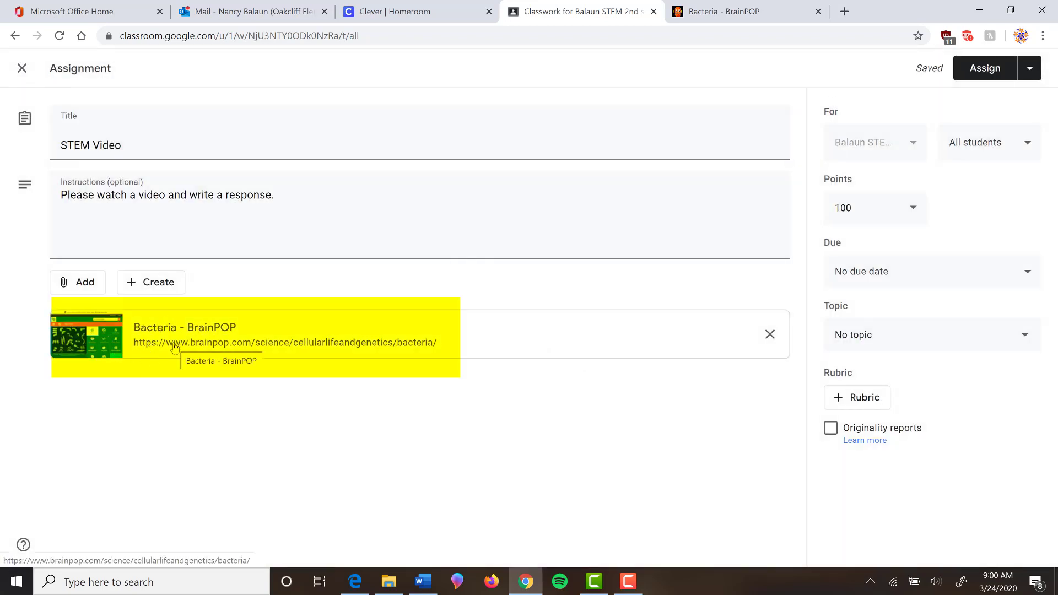
Add ' (the link is below)' after 'video' in the assignment instructions.
left_click(166, 197)
type("(the link is ")
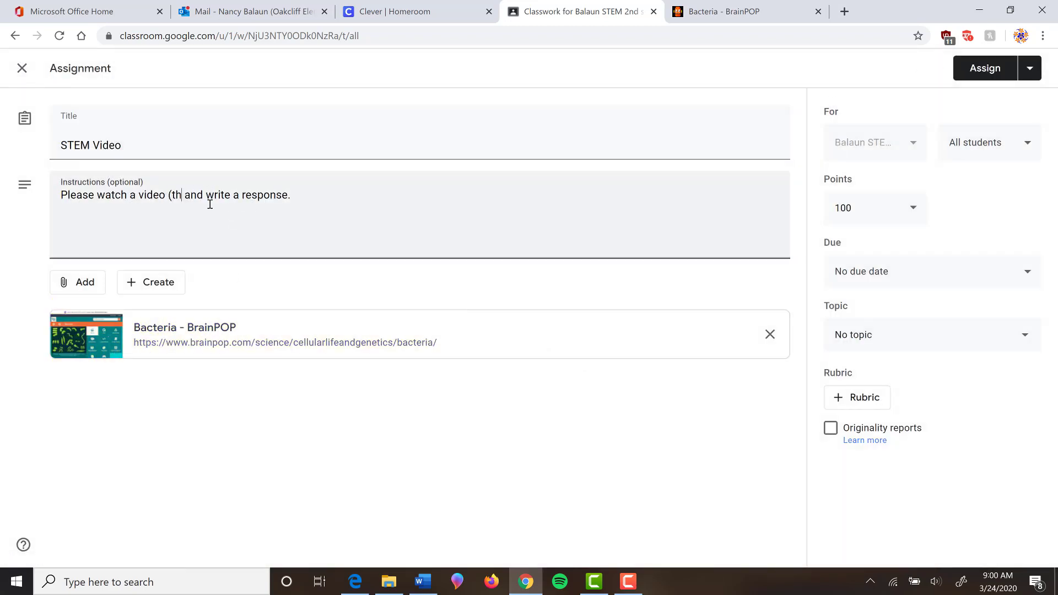
type("below)")
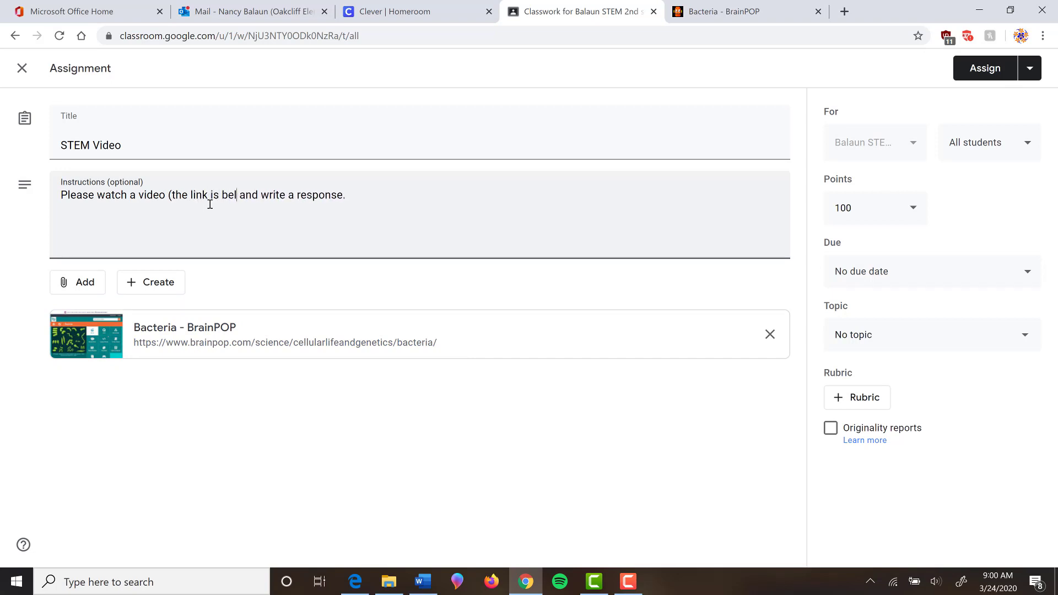
left_click(88, 286)
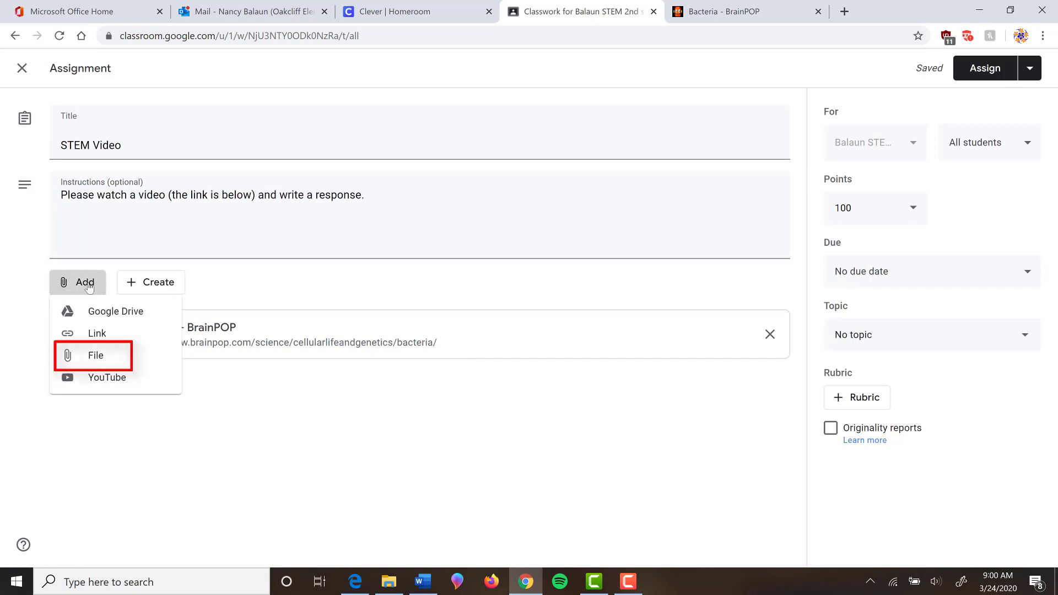
Upload Lab Video1.docx from Documents > DOE and attach it to the assignment.
left_click(96, 357)
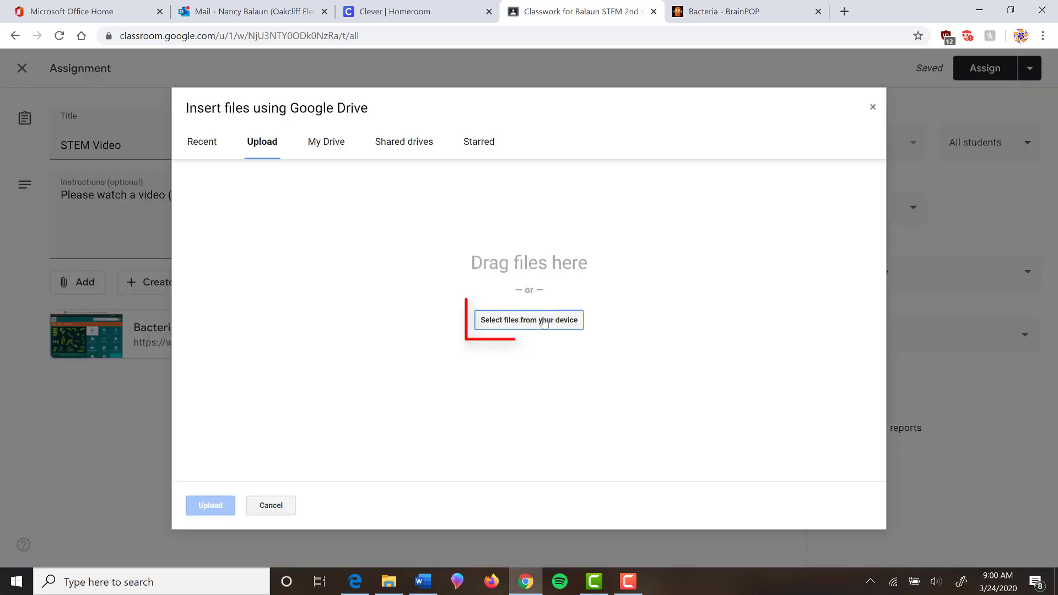
left_click(544, 323)
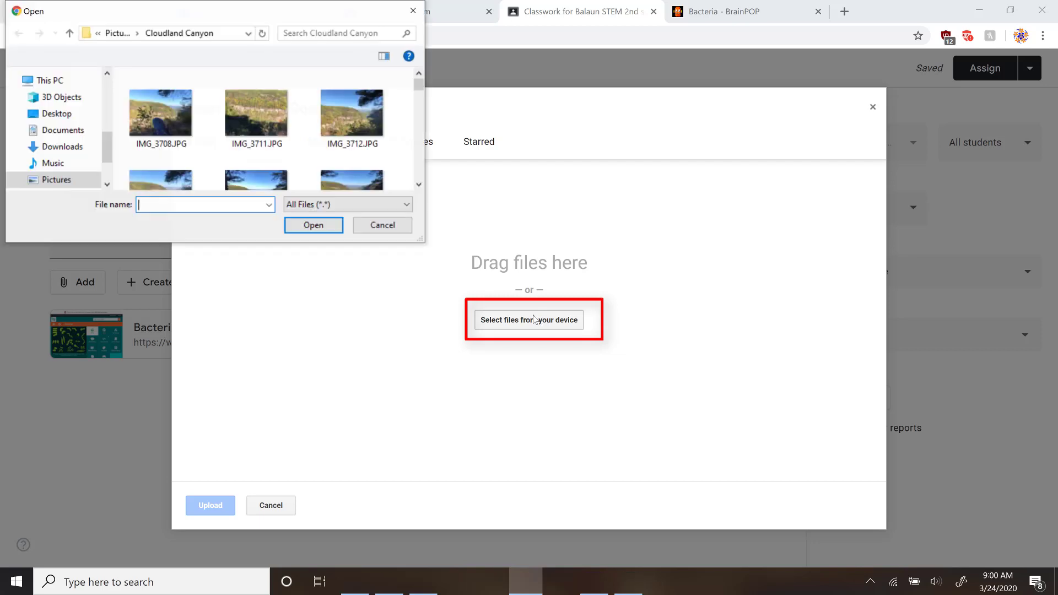
left_click(67, 136)
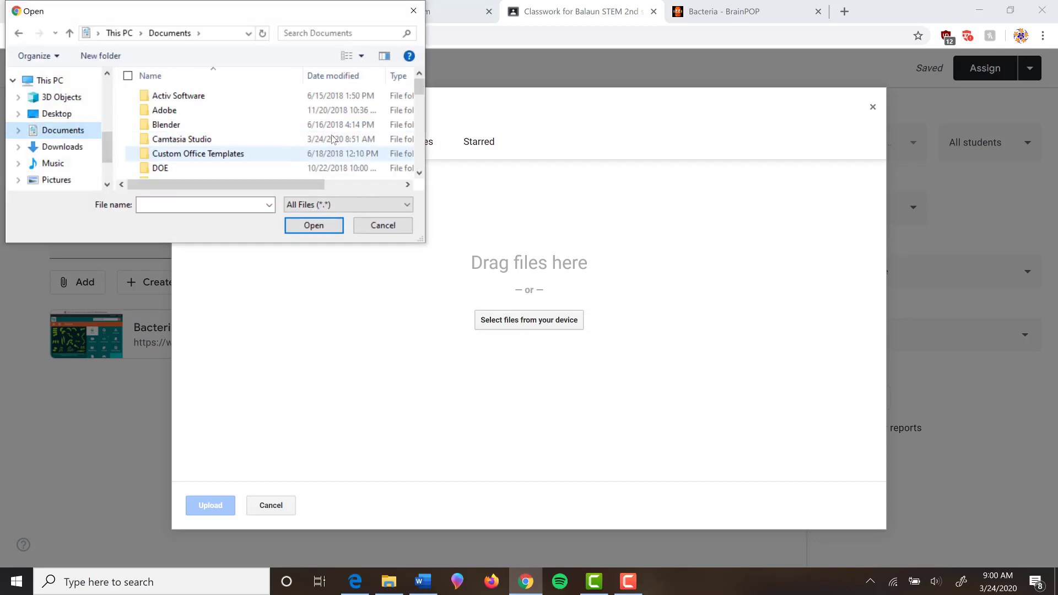
double_click(176, 167)
double_click(176, 140)
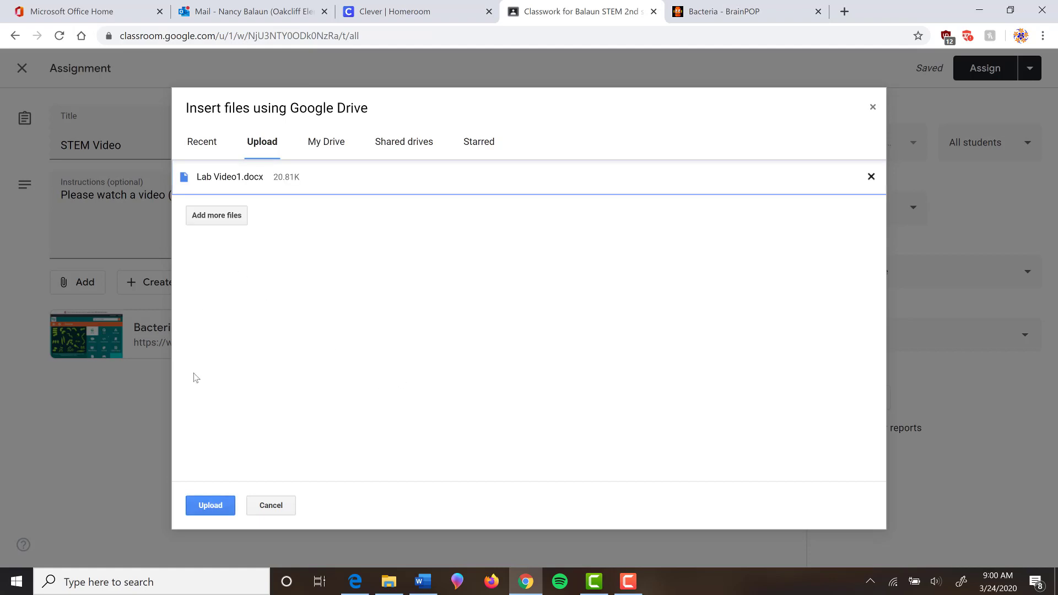
left_click(221, 512)
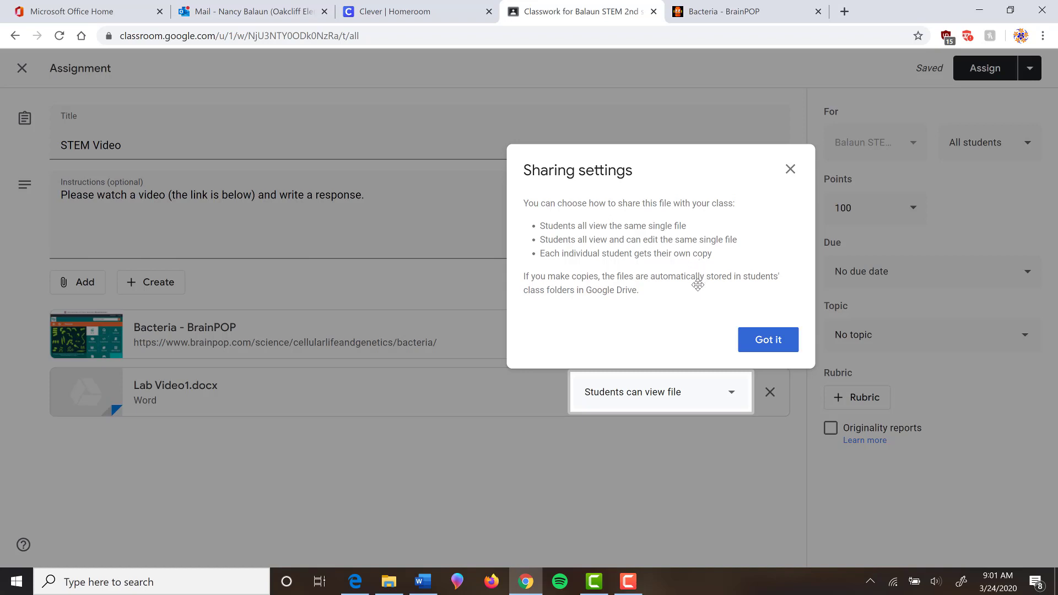
Set Lab Video1.docx to 'Make a copy for each student'.
left_click(762, 340)
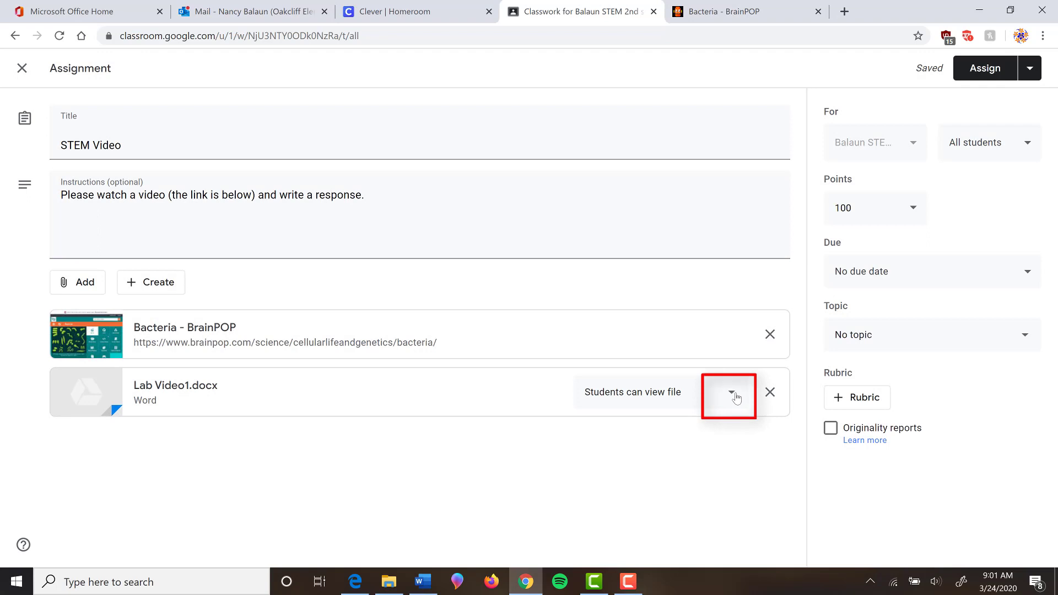
left_click(731, 395)
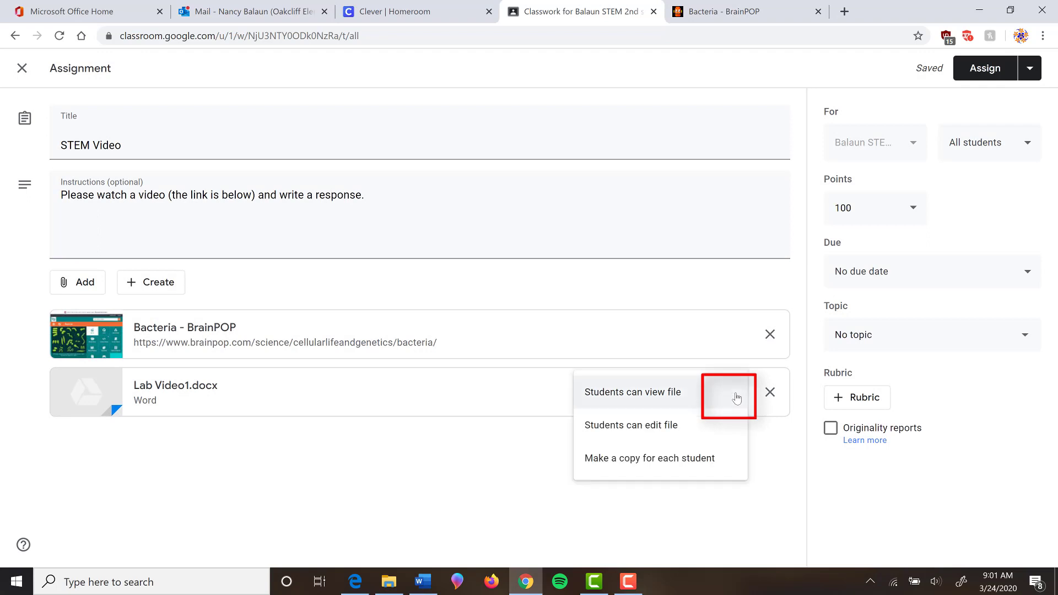
left_click(646, 456)
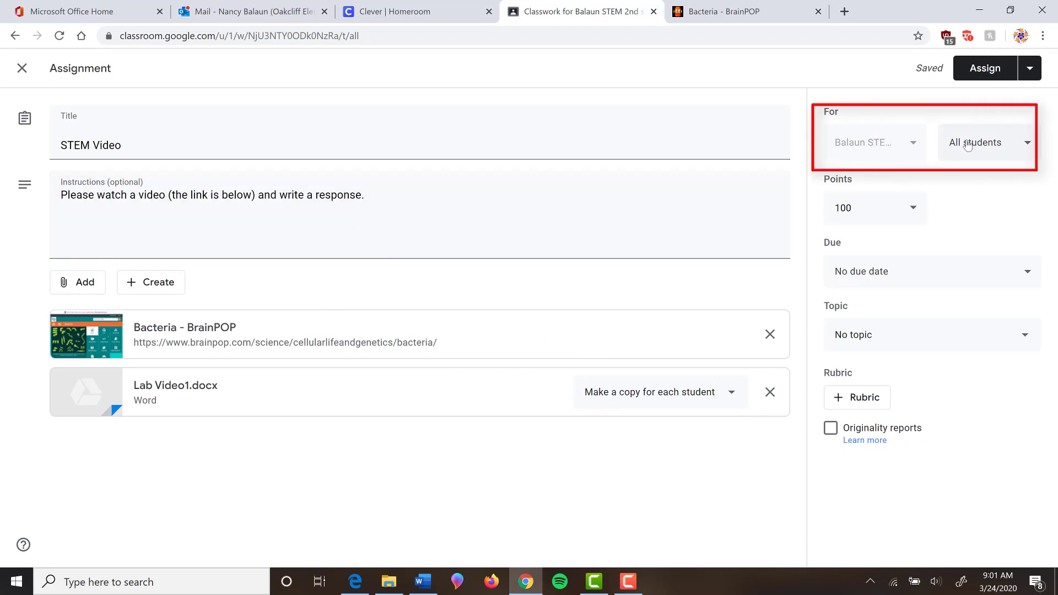
Assign the STEM Video assignment to all students.
left_click(1028, 149)
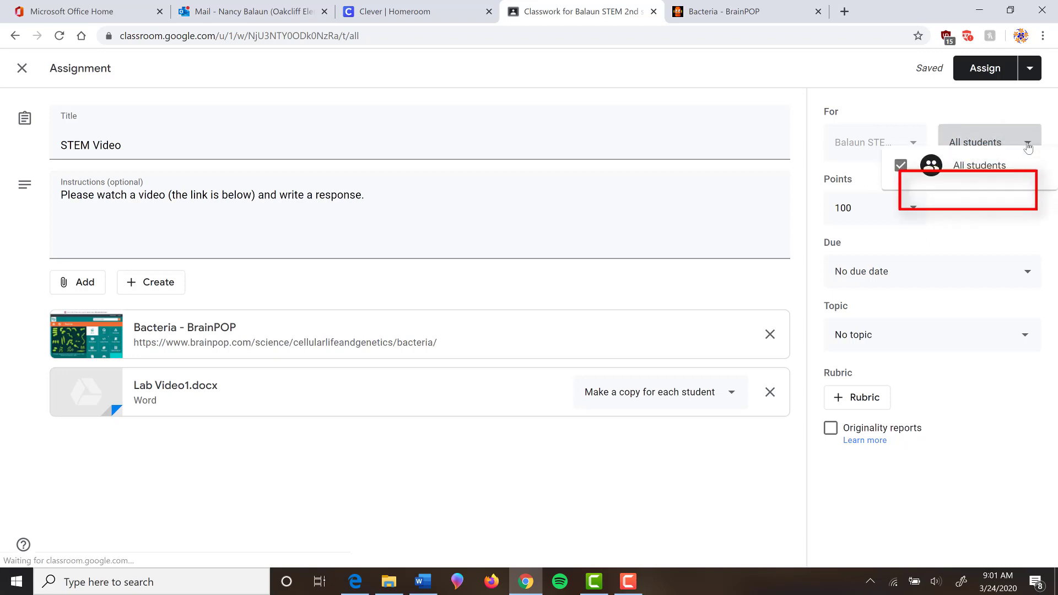
left_click(1006, 156)
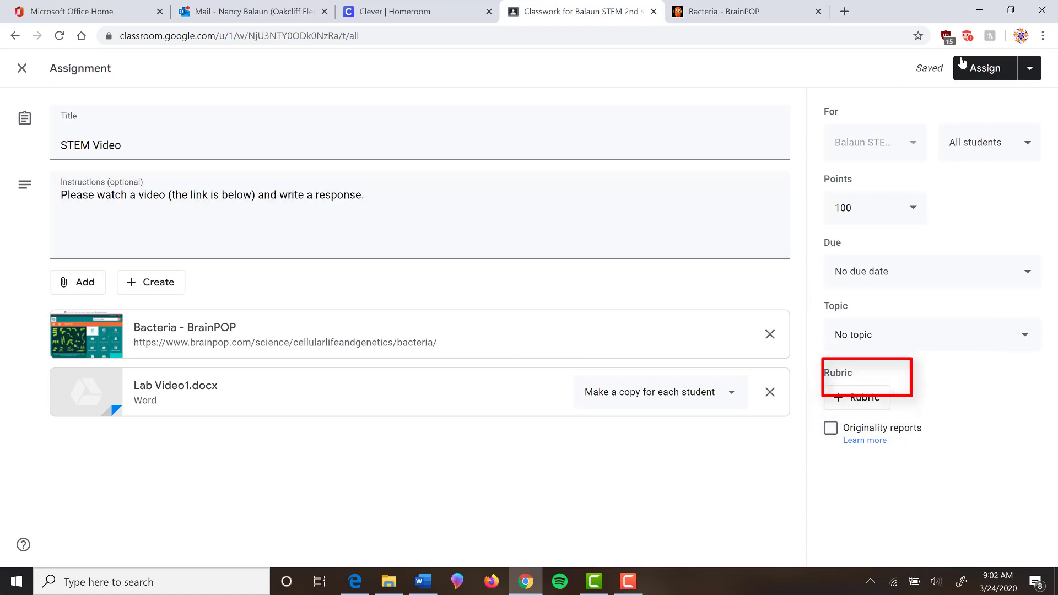
left_click(1029, 70)
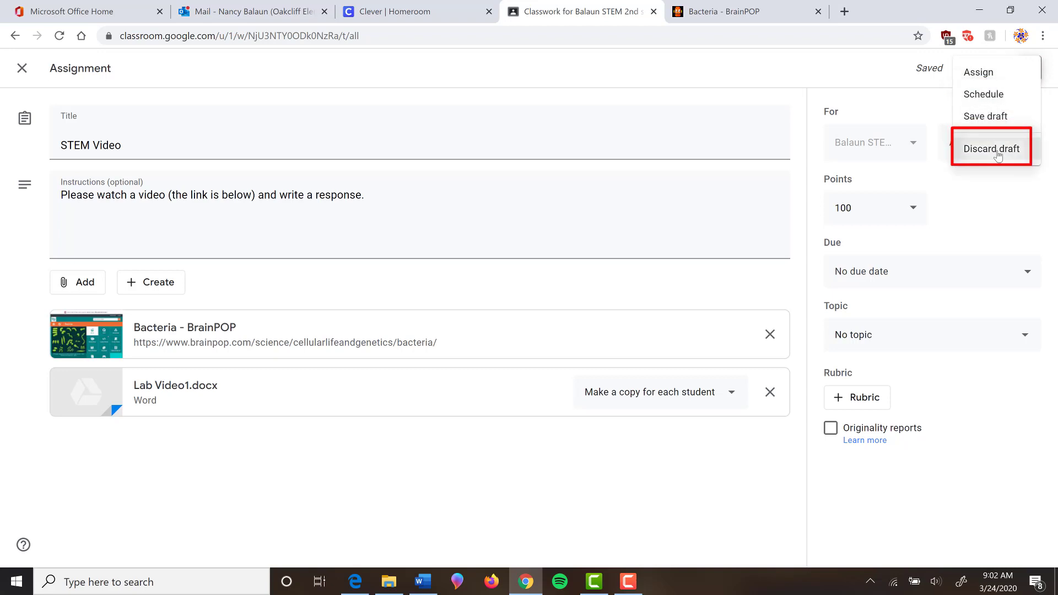
left_click(979, 69)
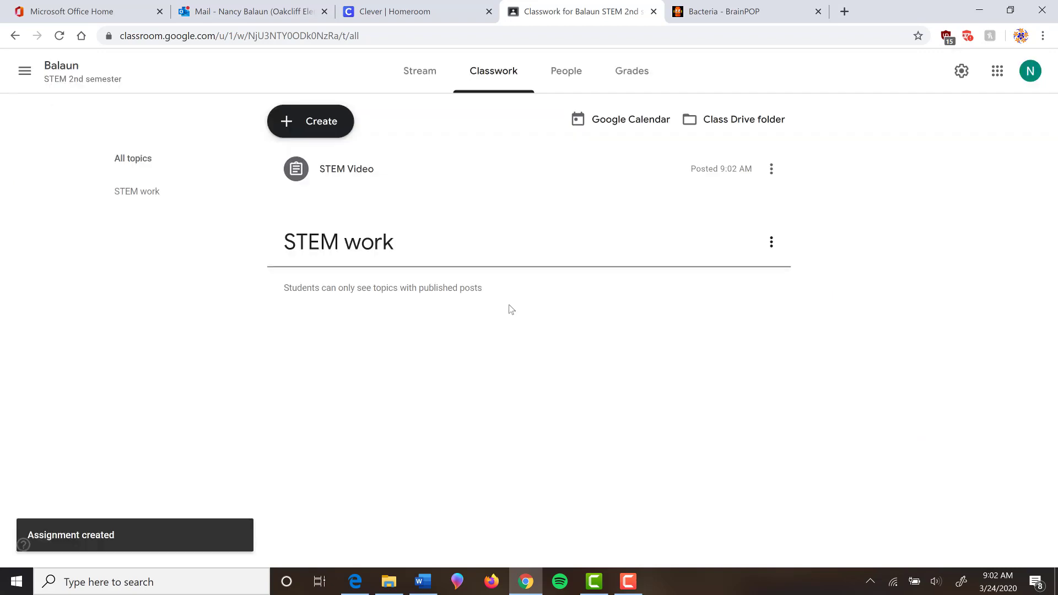
Invite a student by e-mail from the People page, then open the Grades page.
left_click(574, 74)
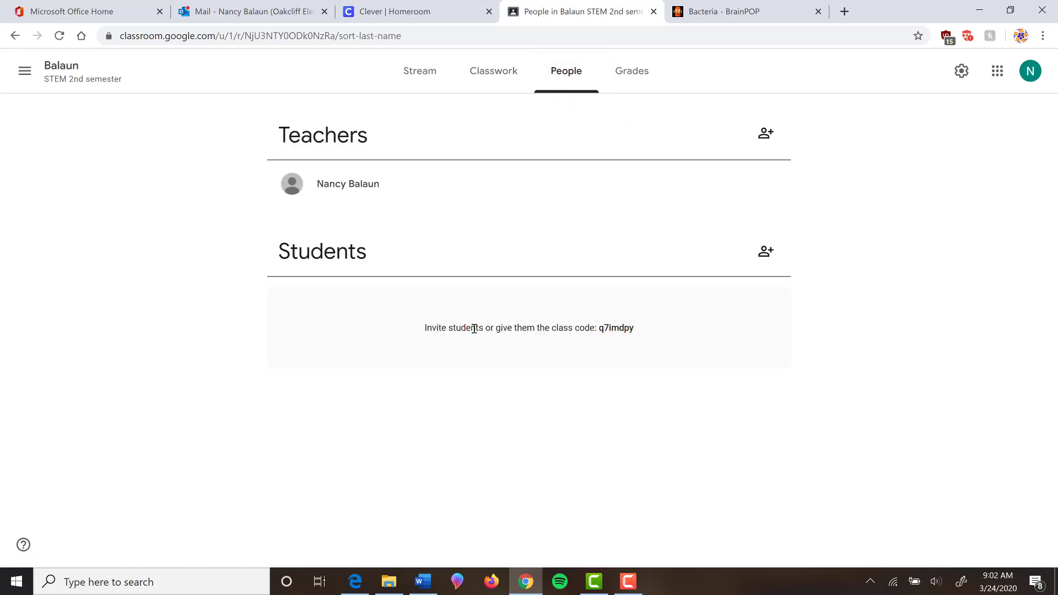
left_click(767, 252)
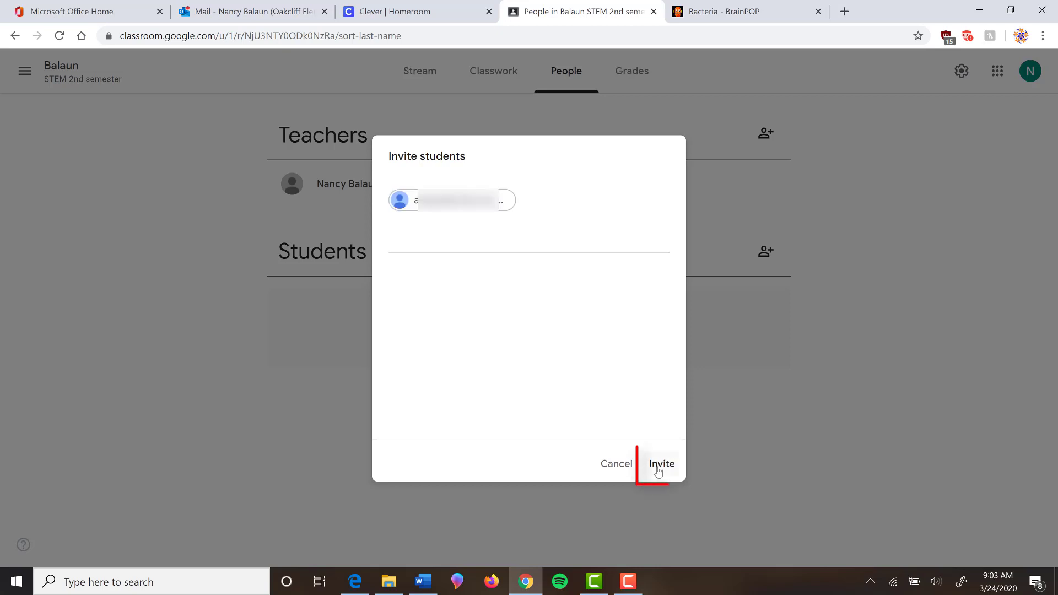
left_click(659, 464)
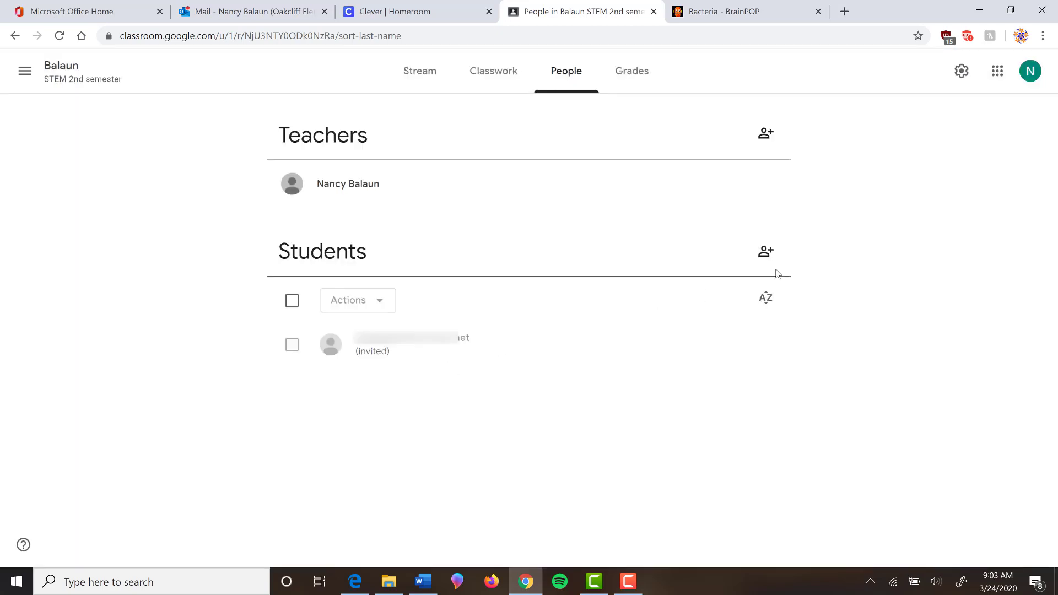
left_click(632, 71)
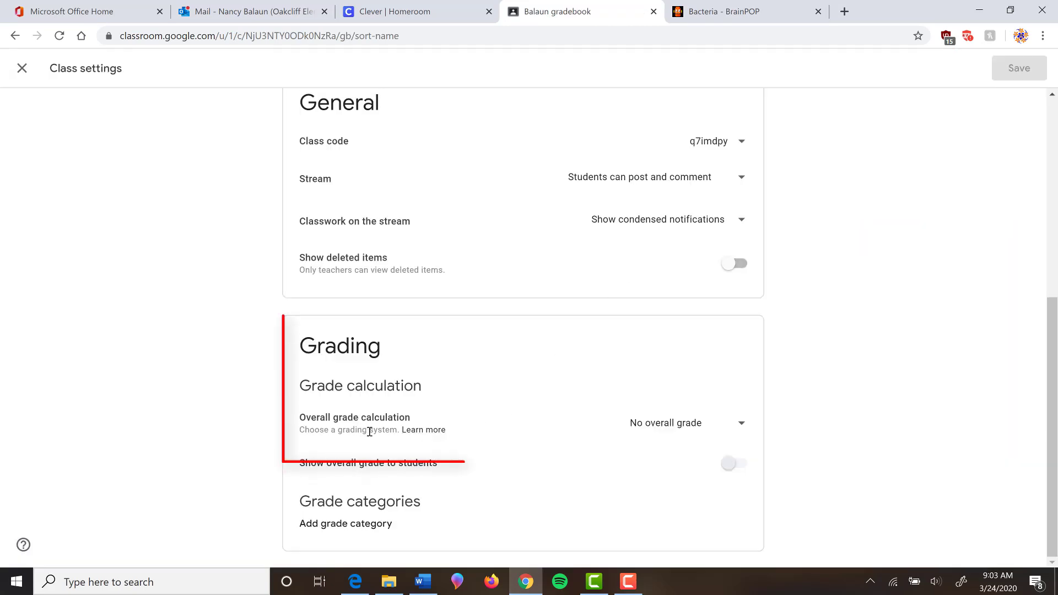
left_click(742, 426)
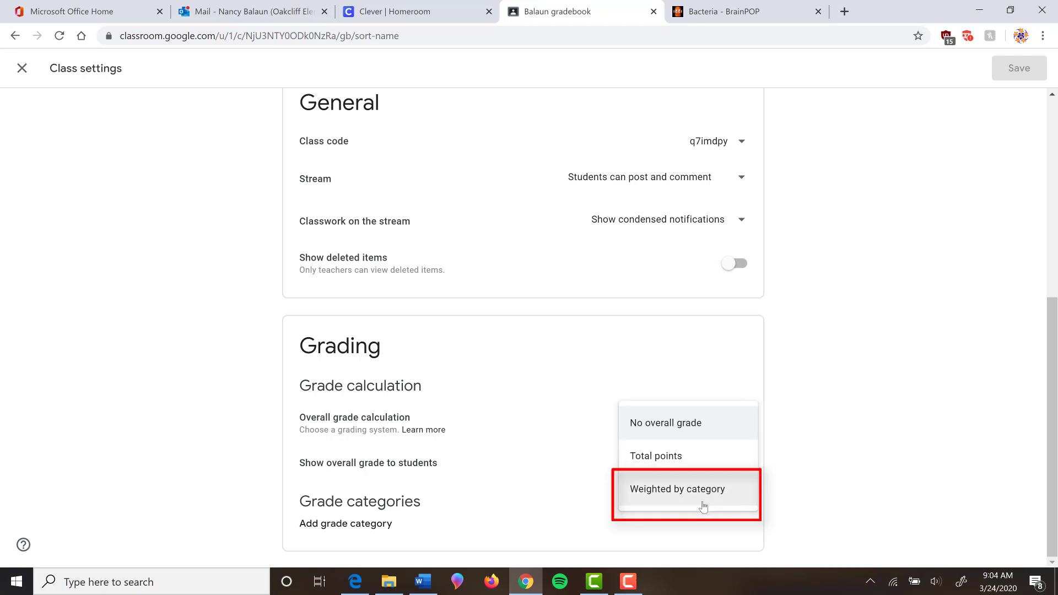
left_click(237, 461)
scroll(418, 499, "up", 7)
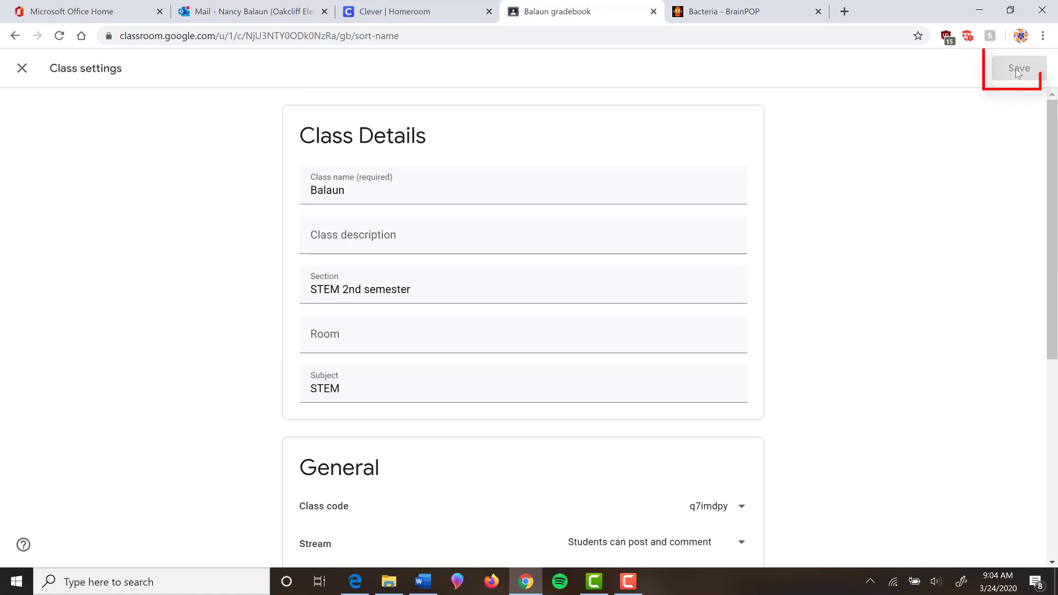